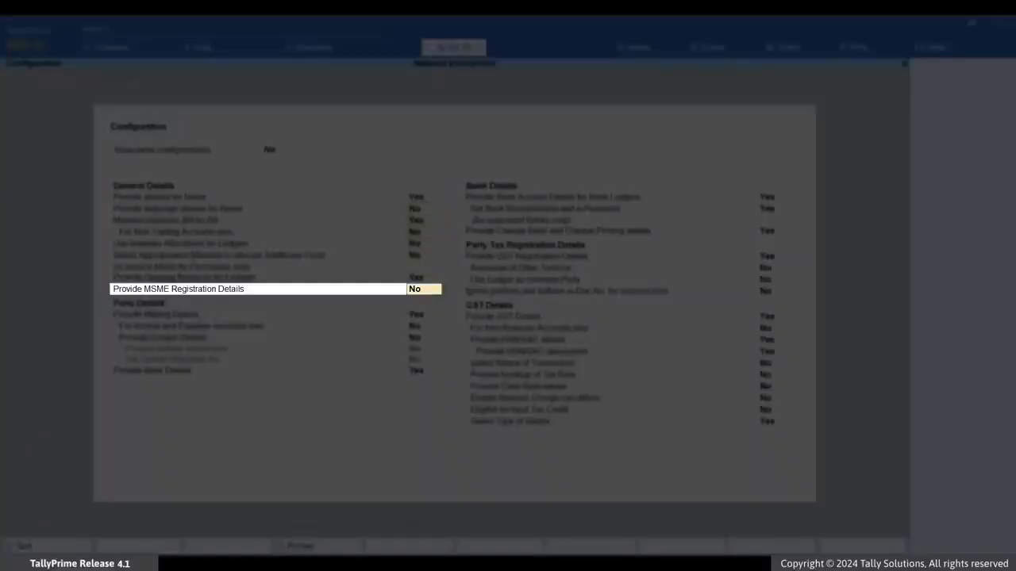
# Step: Enable the Provide MSME Registration Details option in the ledger configuration and accept it
pyautogui.press('y')
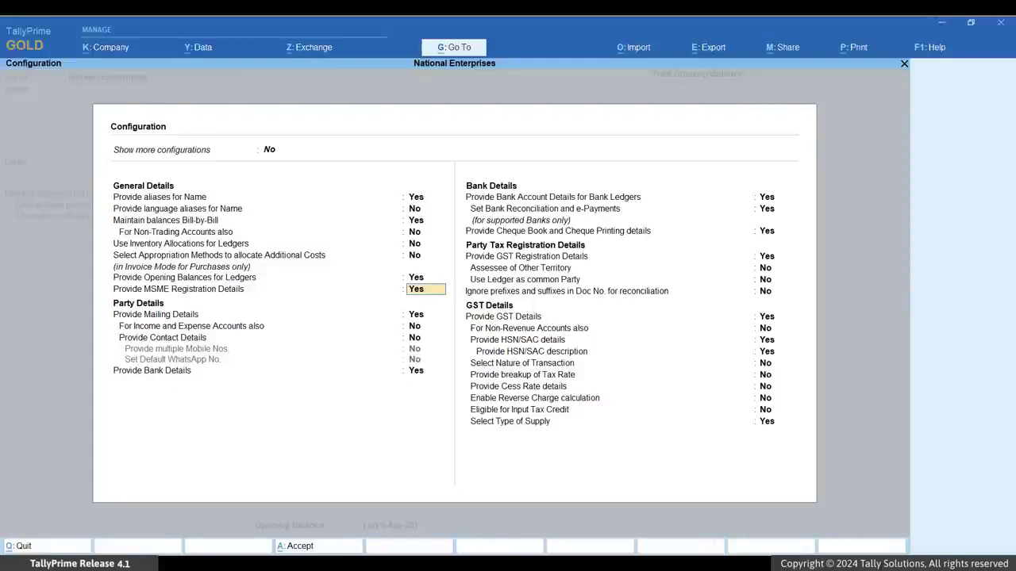
pyautogui.press('Return')
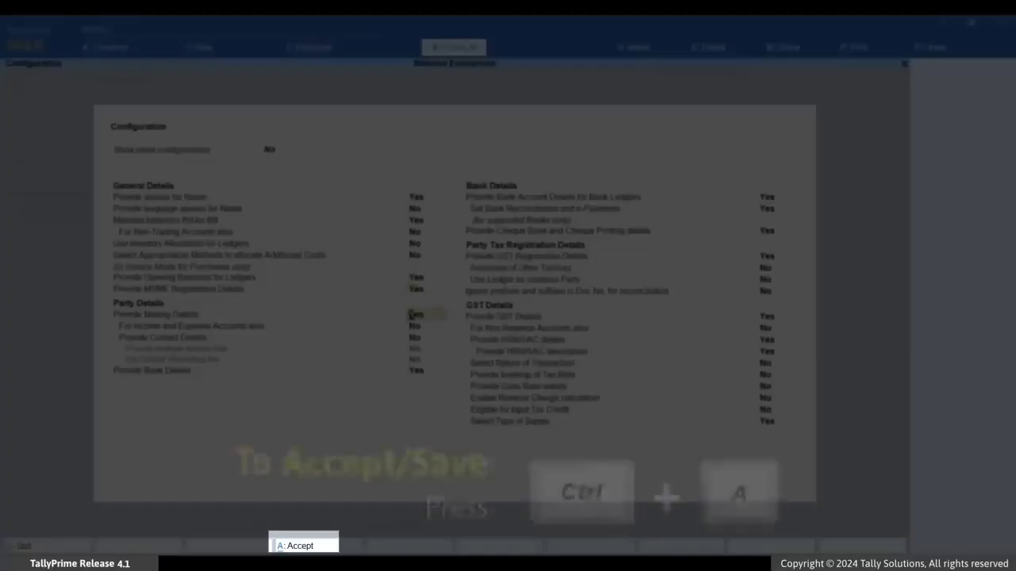
pyautogui.hotkey('ctrl', 'a')
# Step: Set Set/Alter MSME Registration Details to Yes in the Naveen Enterprises ledger, leaving its other details as they are
pyautogui.press('Return')
pyautogui.press('Return')
pyautogui.press('Return')
pyautogui.press('Return')
pyautogui.press('Return')
pyautogui.press('Return')
pyautogui.press('Return')
pyautogui.press('Return')
pyautogui.press('Return')
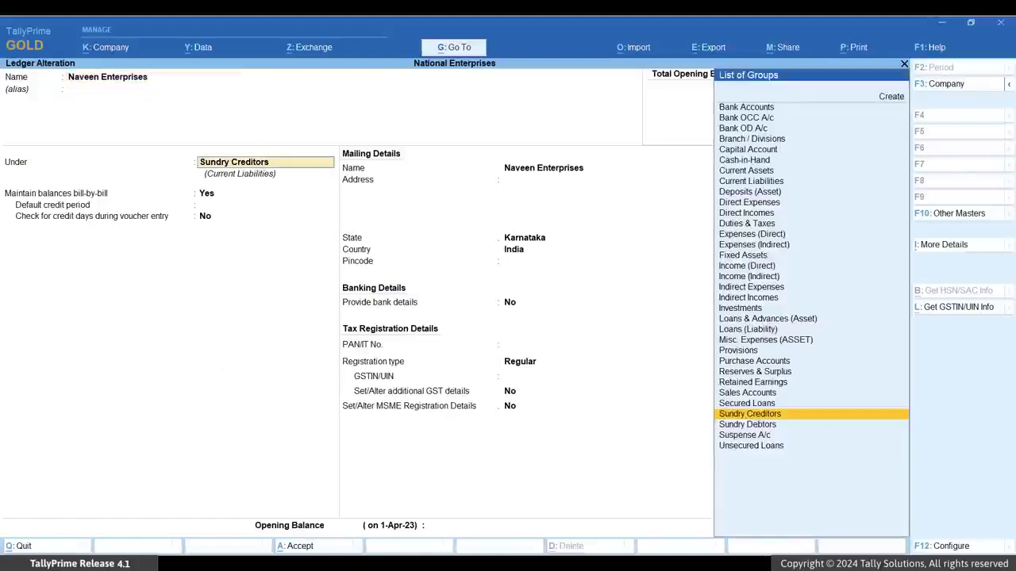
pyautogui.press('Return')
pyautogui.press('Return')
pyautogui.press('Return')
pyautogui.press('Return')
pyautogui.press('Return')
pyautogui.press('Return')
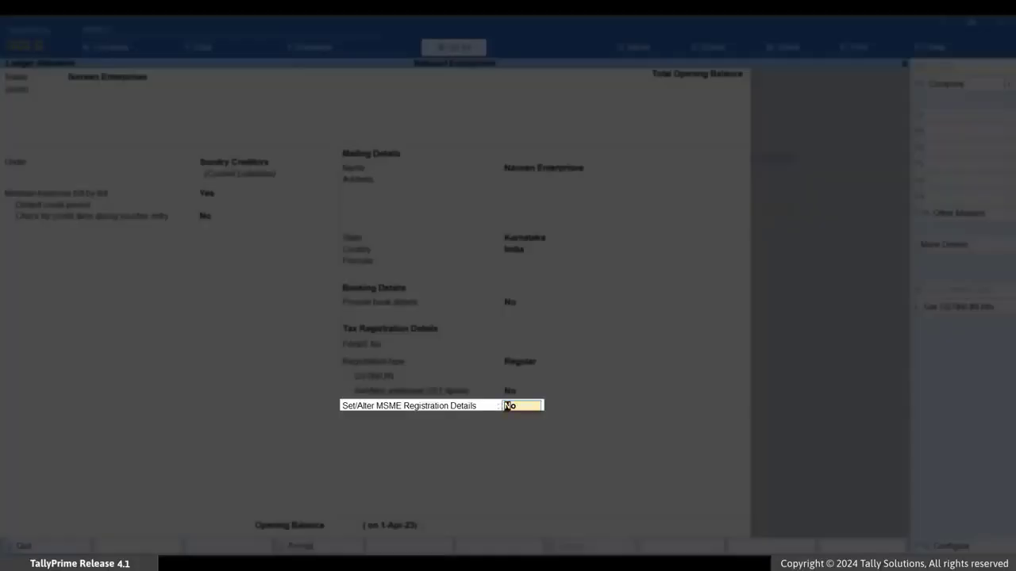
pyautogui.press('y')
pyautogui.press('Return')
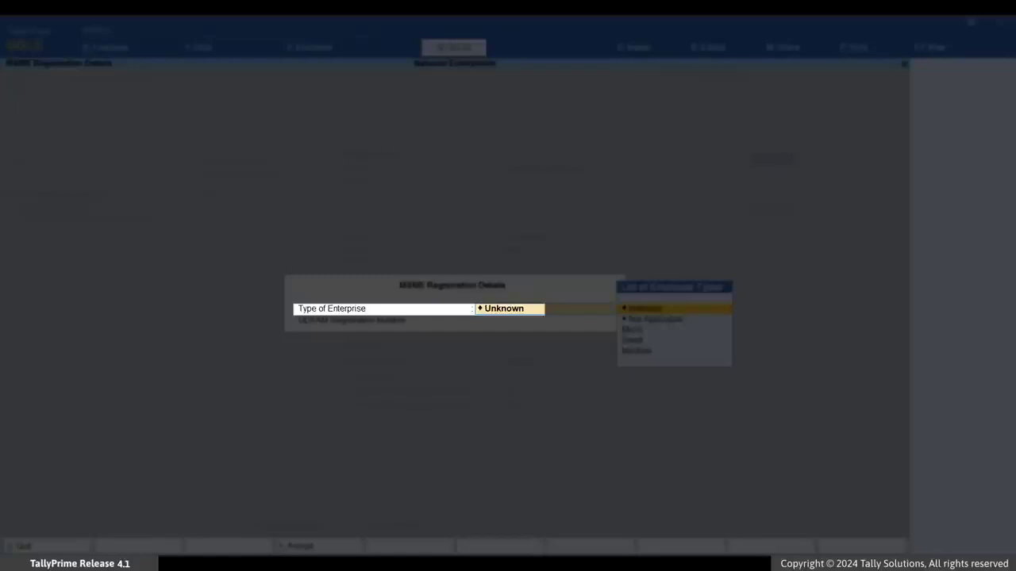
# Step: Set the enterprise type to Micro and enter the UDYAM registration number for Naveen Enterprises
pyautogui.press('Down')
pyautogui.press('Down')
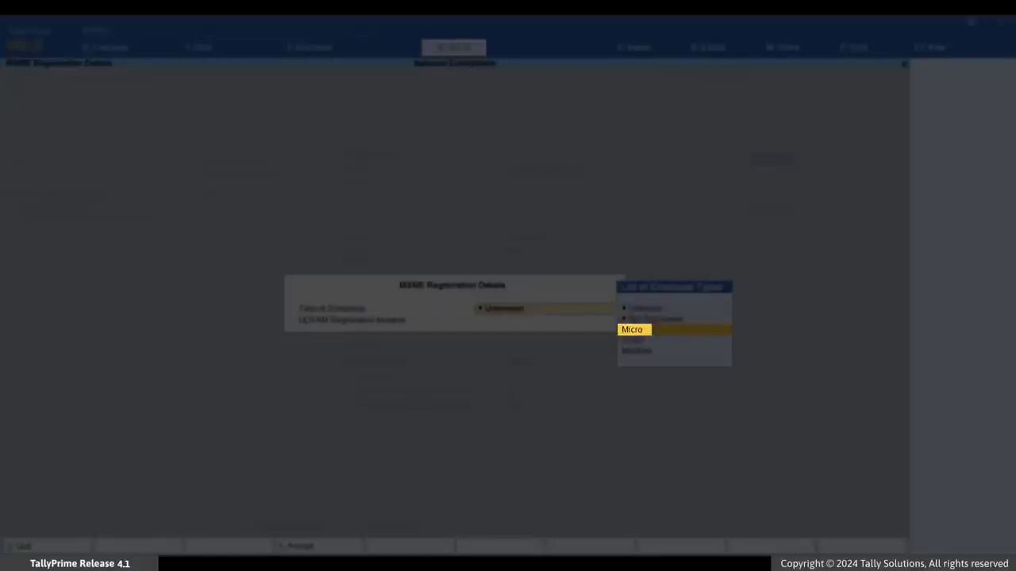
pyautogui.press('Return')
pyautogui.write('UDYAM-KA-00')
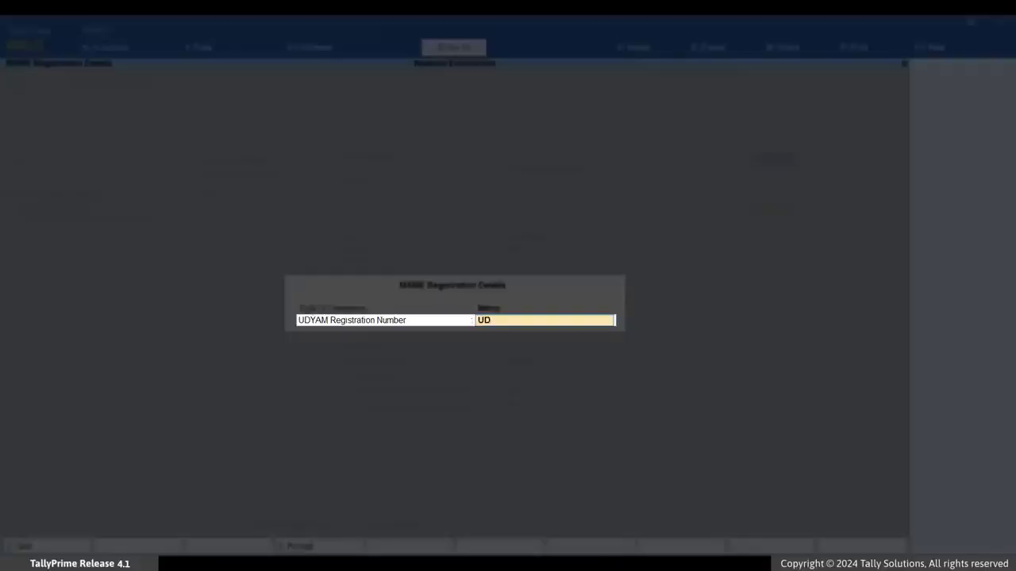
pyautogui.write('-0123456')
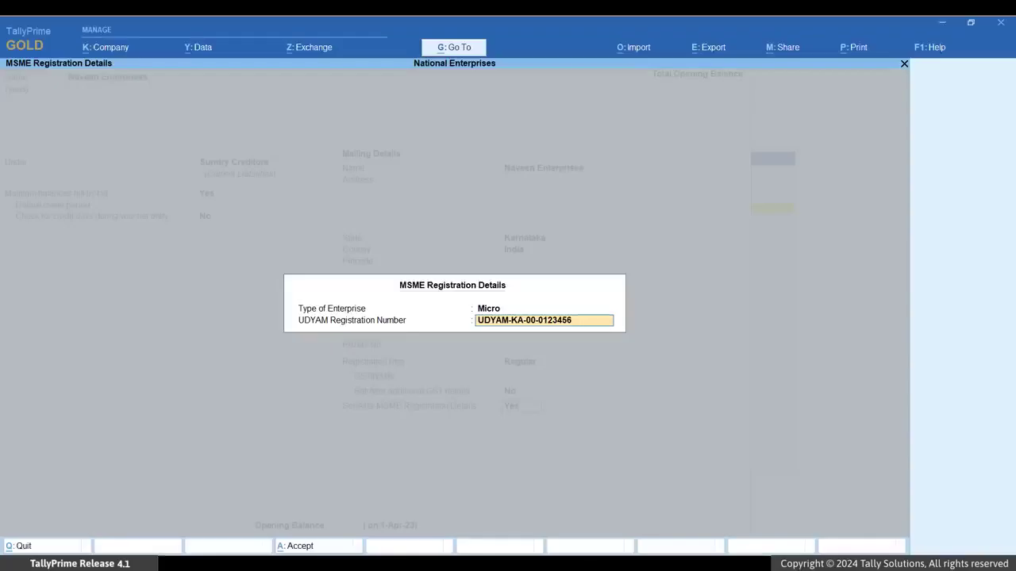
pyautogui.press('Return')
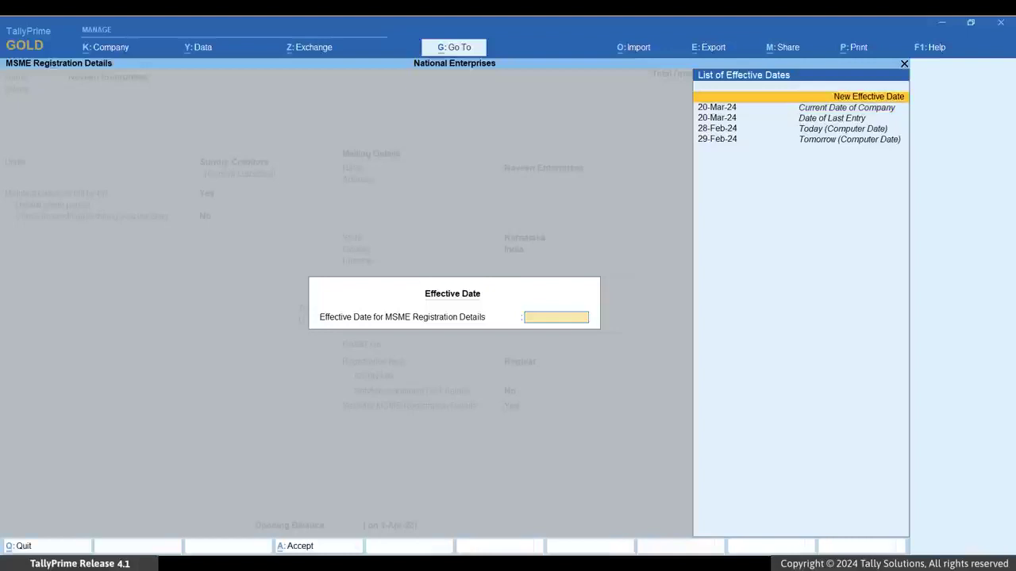
# Step: Set a new effective date of 1-9-23 for the MSME registration details and save the Naveen Enterprises ledger
pyautogui.press('Return')
pyautogui.write('1-9-23')
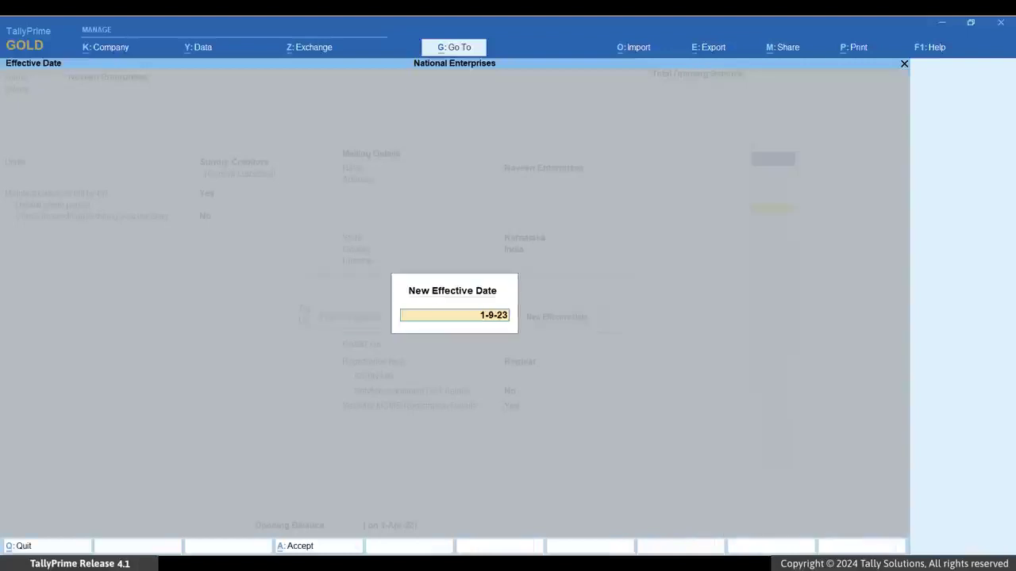
pyautogui.press('Return')
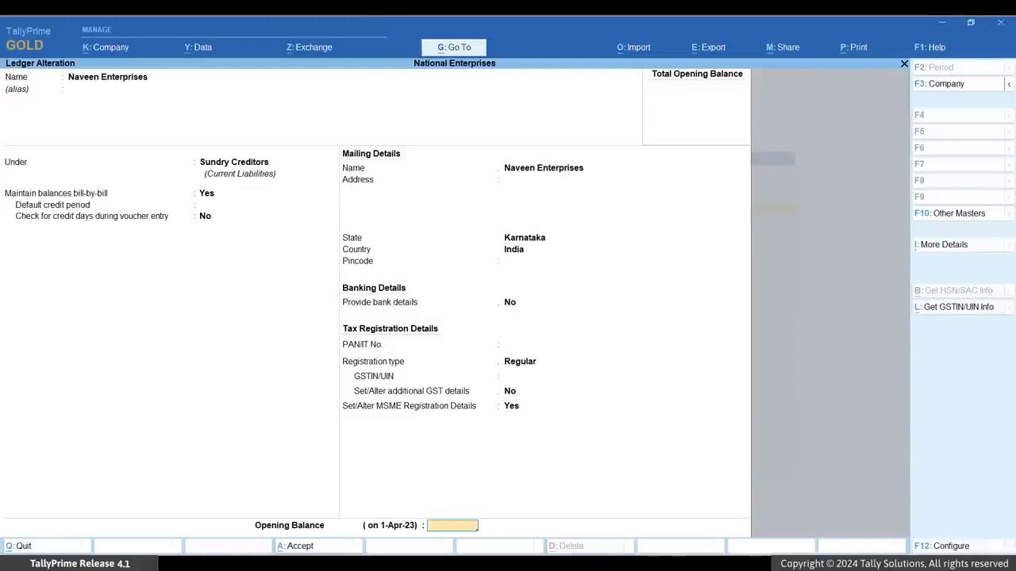
pyautogui.press('Return')
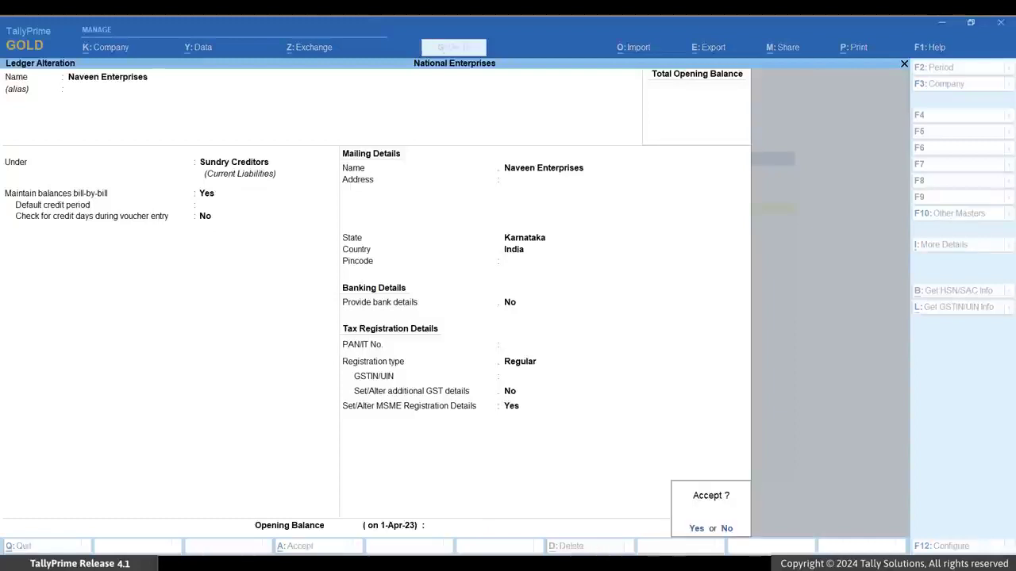
pyautogui.press('Return')
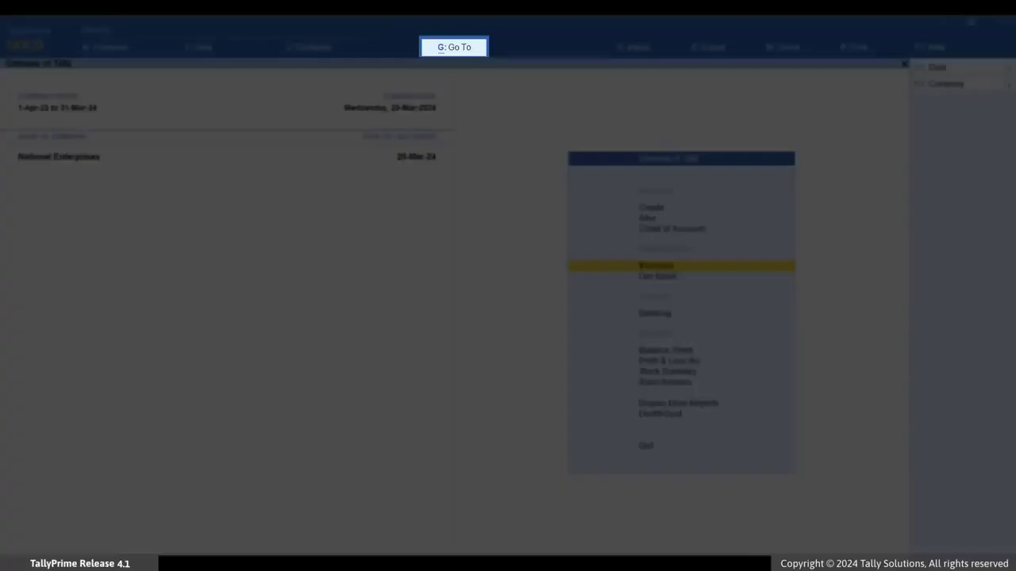
# Step: Open the Update Party MSME Details report for all ledgers in the Sundry Creditors group
pyautogui.hotkey('alt', 'g')
pyautogui.write('upd')
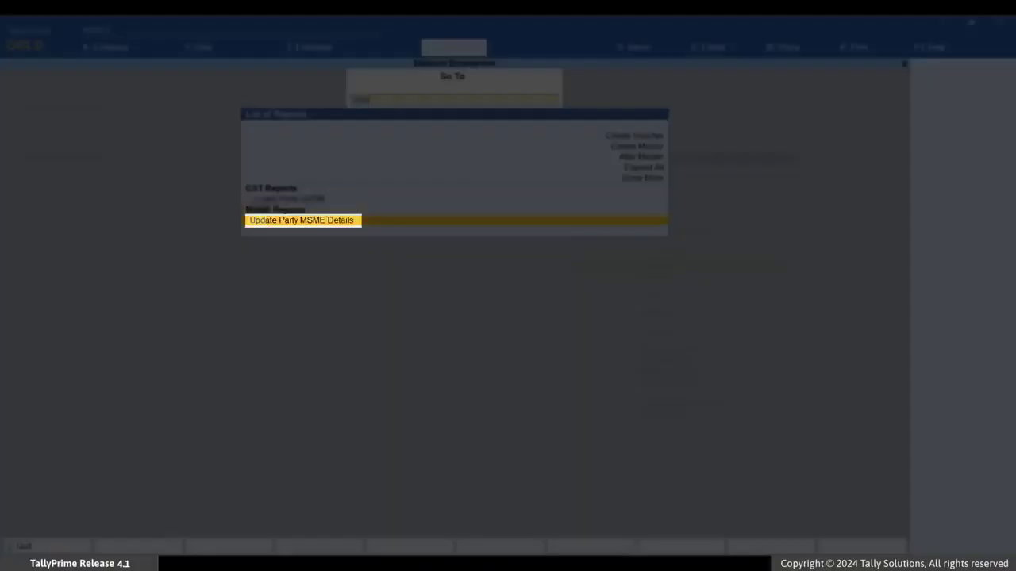
pyautogui.press('Return')
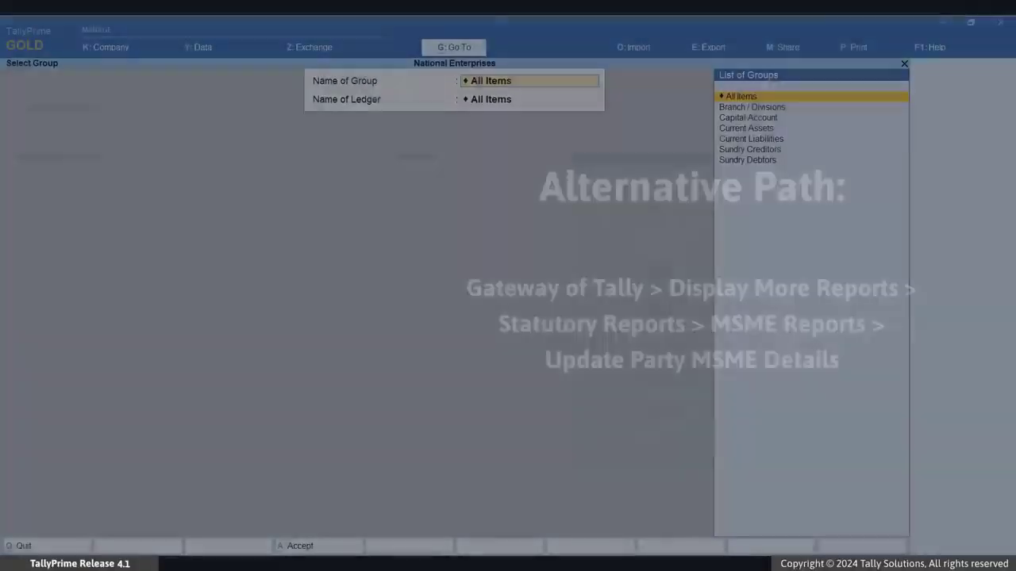
pyautogui.press('Down')
pyautogui.press('Down')
pyautogui.press('Down')
pyautogui.press('Down')
pyautogui.press('Down')
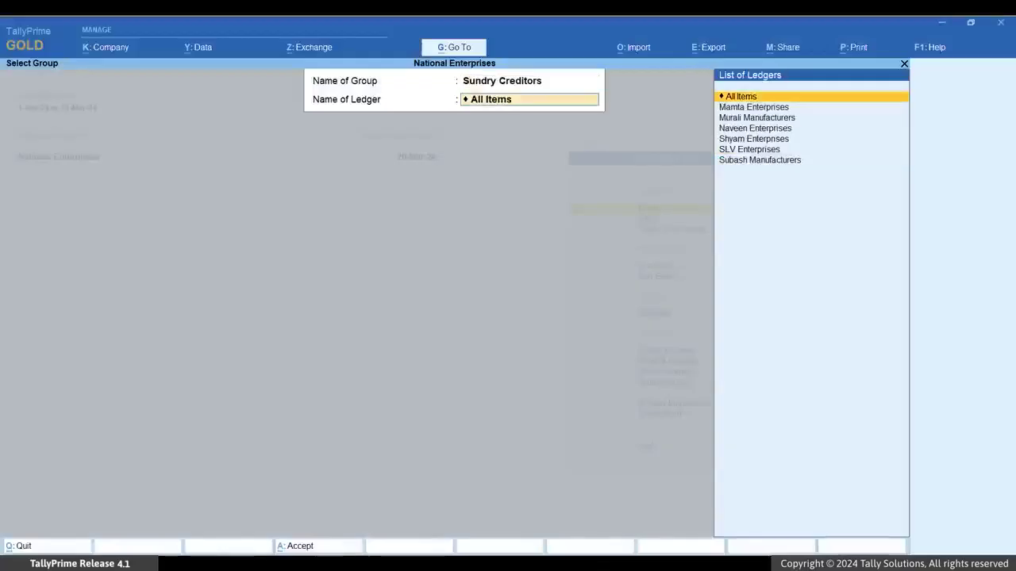
pyautogui.press('Return')
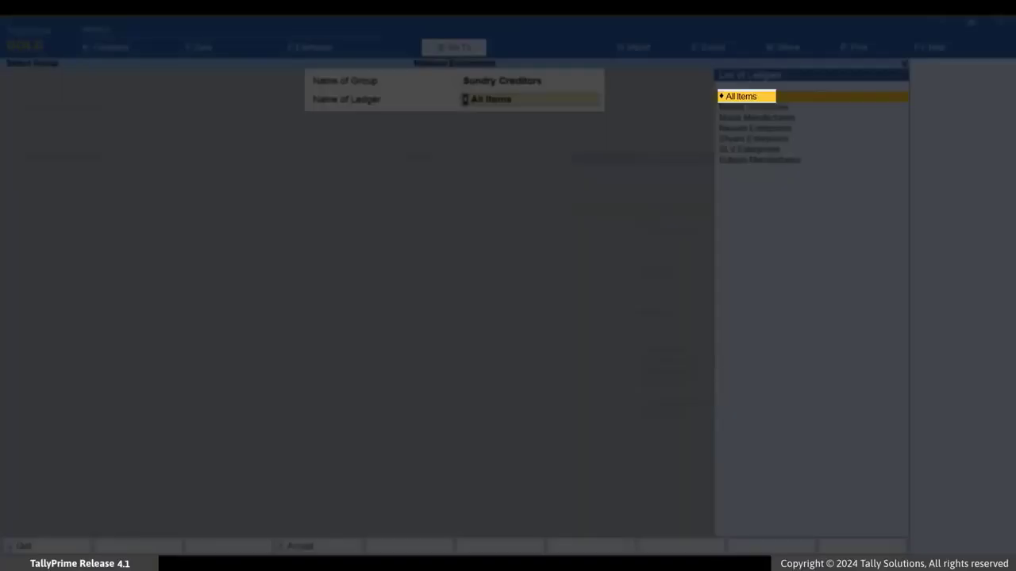
pyautogui.press('Return')
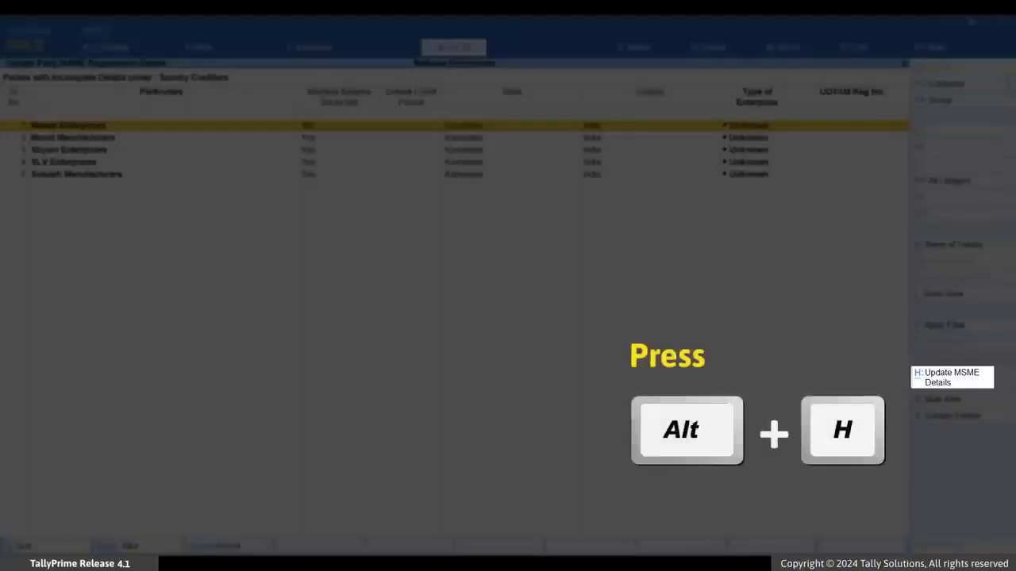
# Step: Update the MSME details of Mamta Enterprises with enterprise type Micro and its UDYAM registration number
pyautogui.hotkey('alt', 'h')
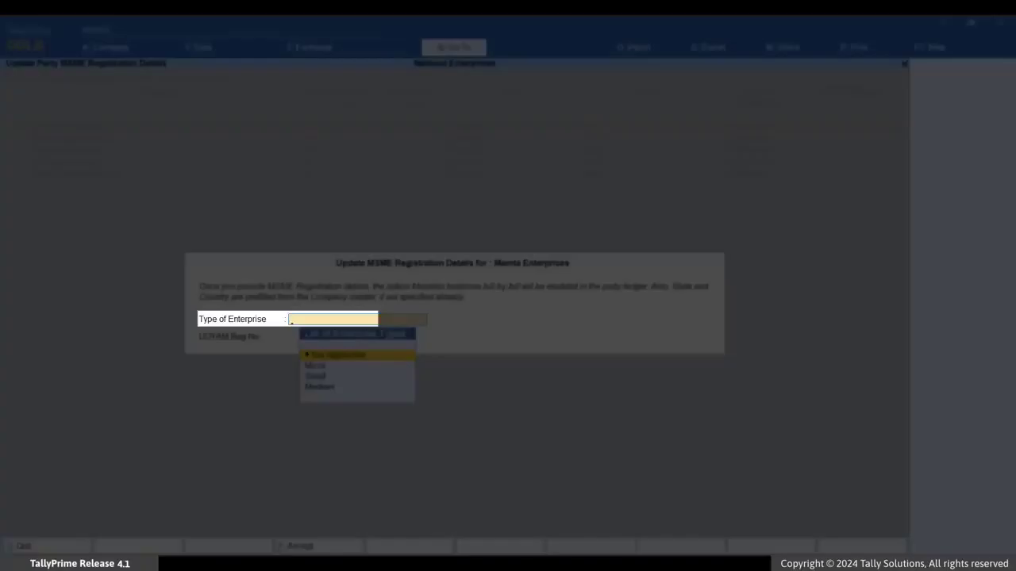
pyautogui.press('Down')
pyautogui.press('Return')
pyautogui.write('UDYAM-KA-01-4567890')
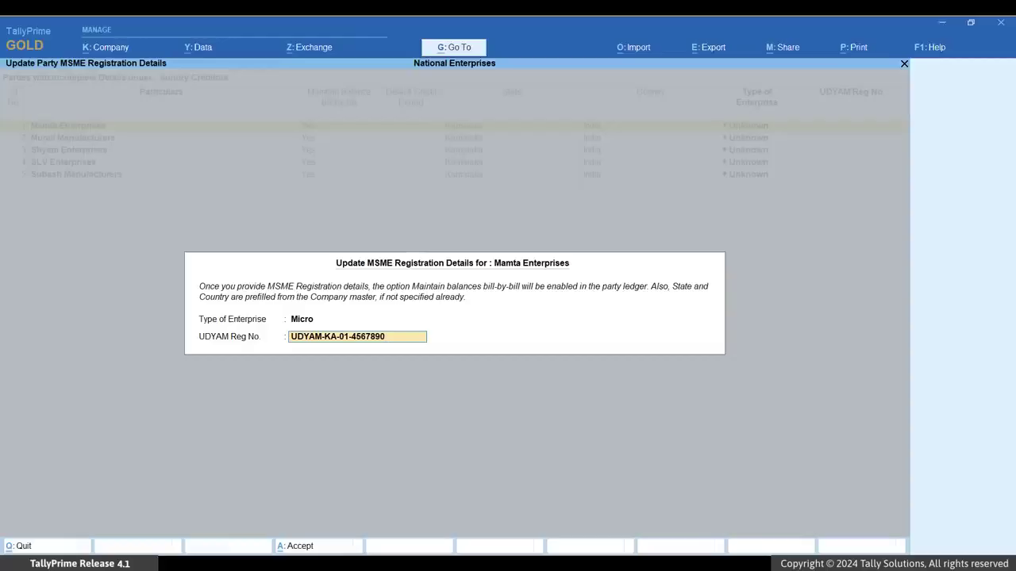
pyautogui.press('Return')
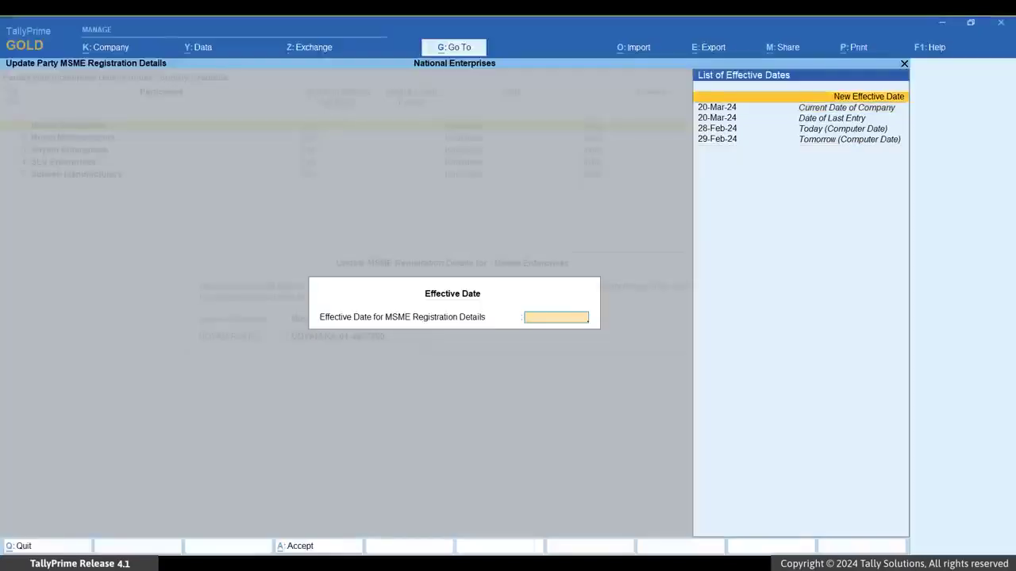
# Step: Give the Mamta Enterprises MSME details a new effective date of 1-7-24 and accept the update
pyautogui.press('Return')
pyautogui.write('1-7-24')
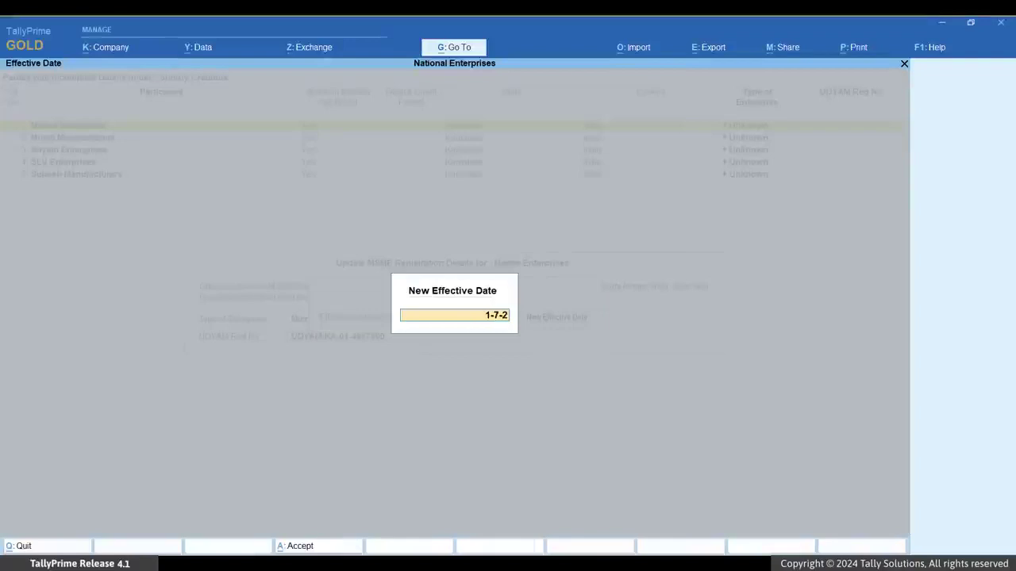
pyautogui.press('Return')
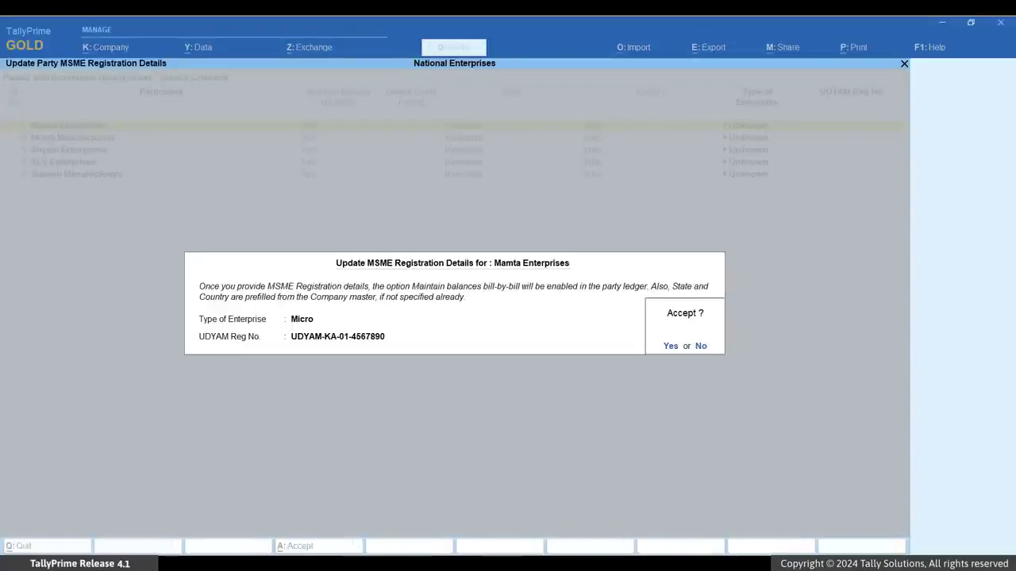
pyautogui.press('y')
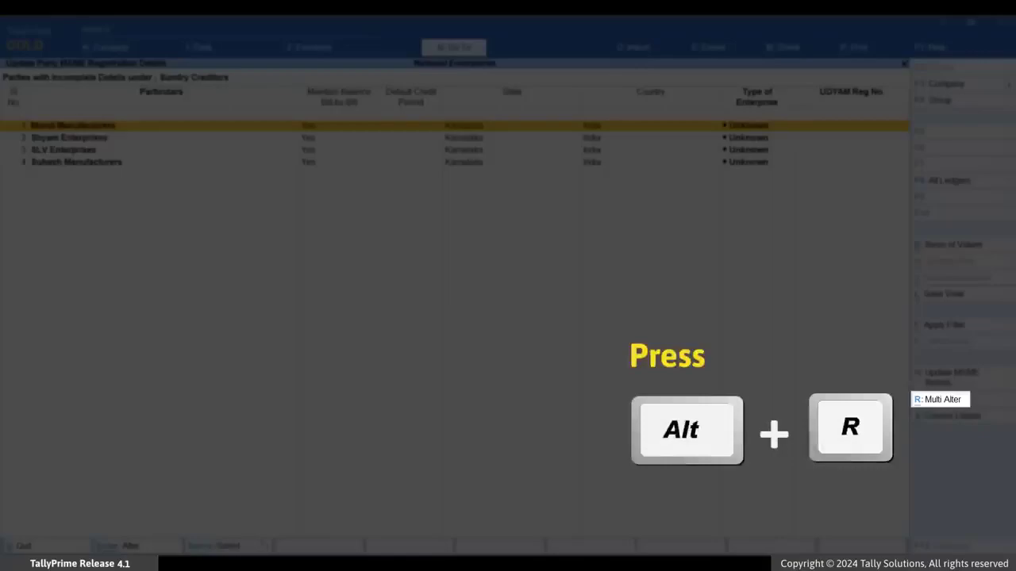
# Step: Using Multi Alter, set Murali Manufacturers' default credit period to 45 days and its enterprise type to Small
pyautogui.hotkey('alt', 'r')
pyautogui.write('45')
pyautogui.press('Return')
pyautogui.press('Return')
pyautogui.press('Return')
pyautogui.press('Down')
pyautogui.press('Down')
pyautogui.press('Down')
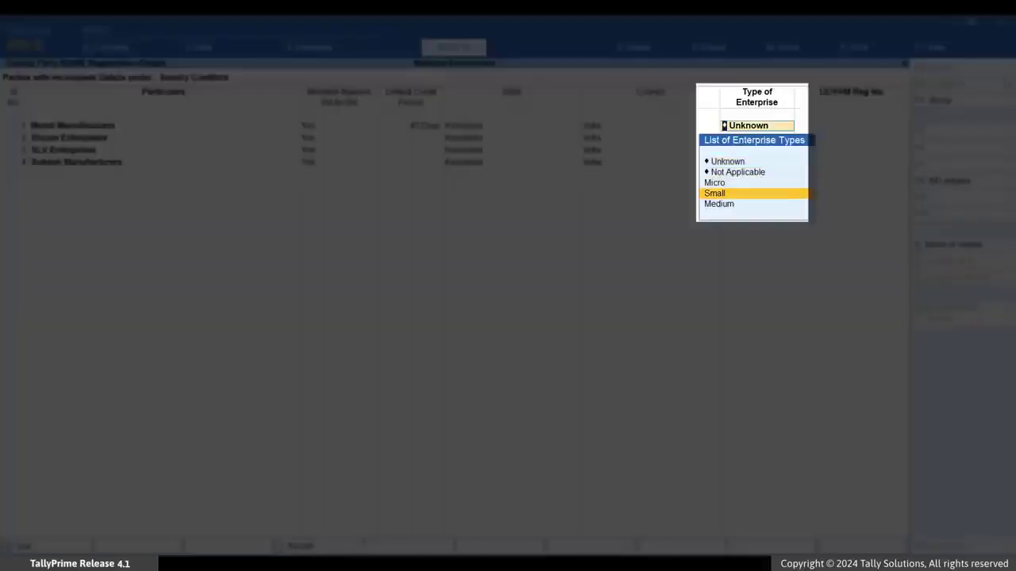
pyautogui.press('Return')
# Step: Enter Murali Manufacturers' UDYAM registration number with a new effective date of 1-6-23
pyautogui.write('UDYAM-')
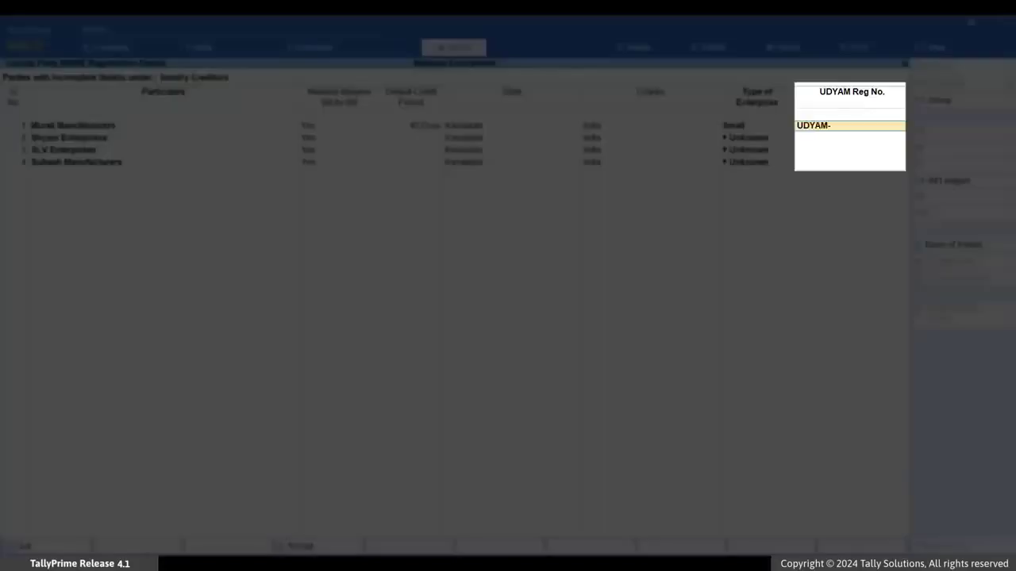
pyautogui.write('KA-01-7766554')
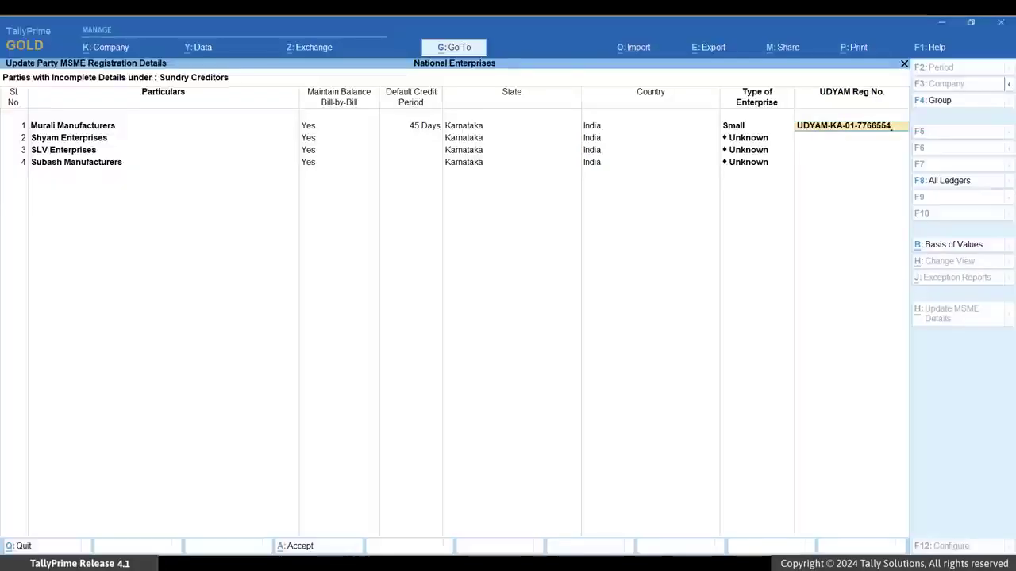
pyautogui.press('Return')
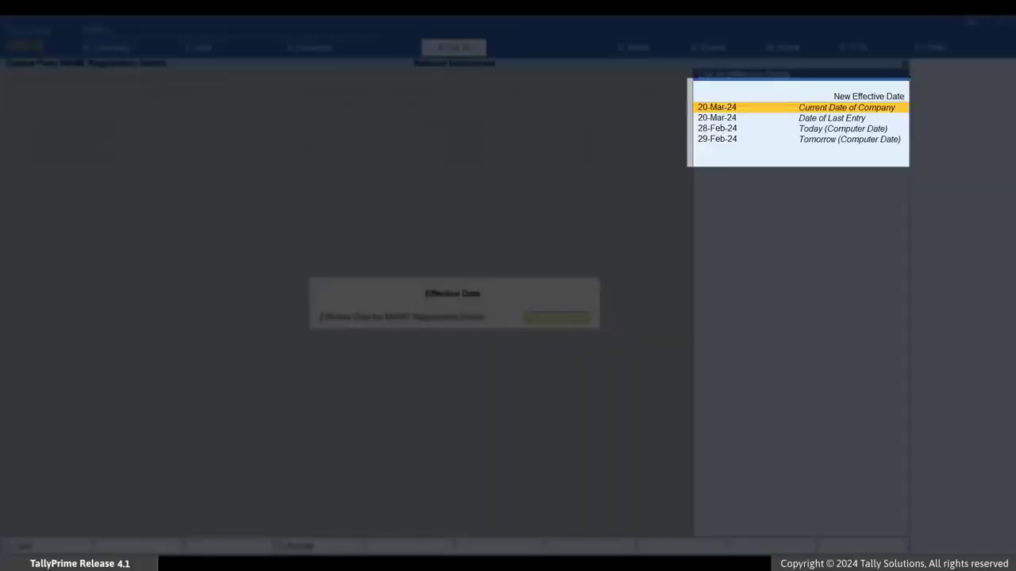
pyautogui.press('Return')
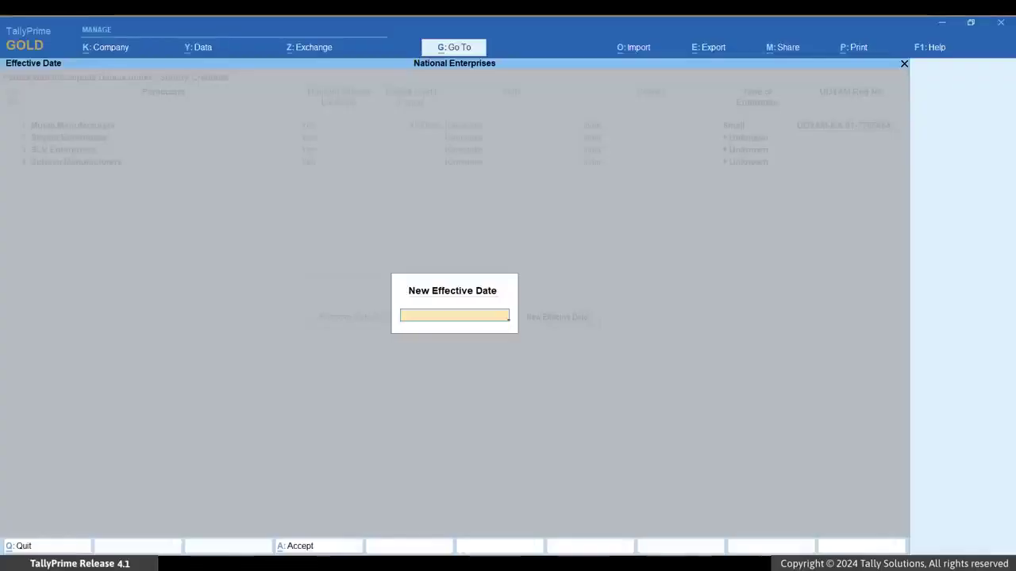
pyautogui.write('1-')
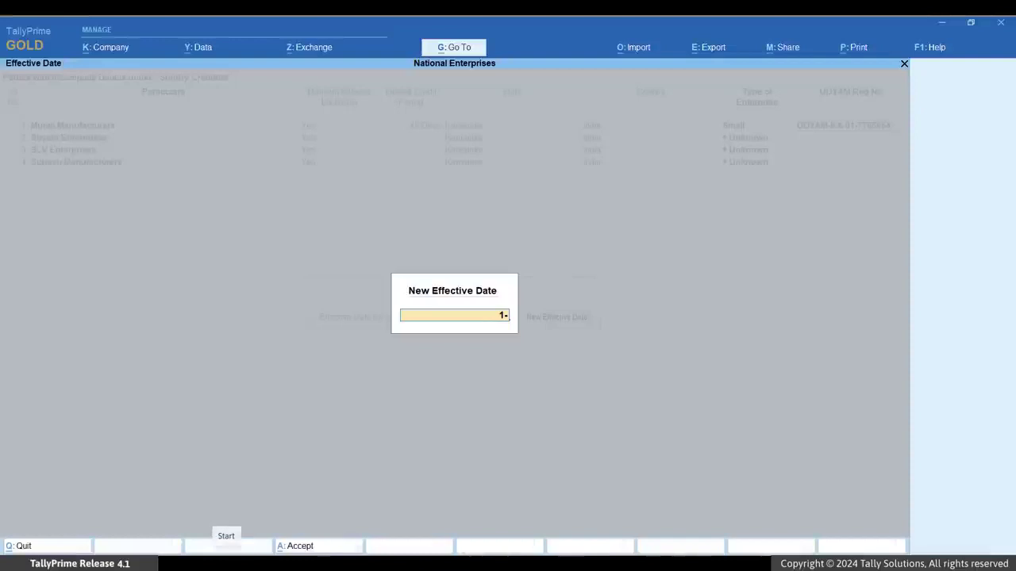
pyautogui.write('6-23')
pyautogui.press('Return')
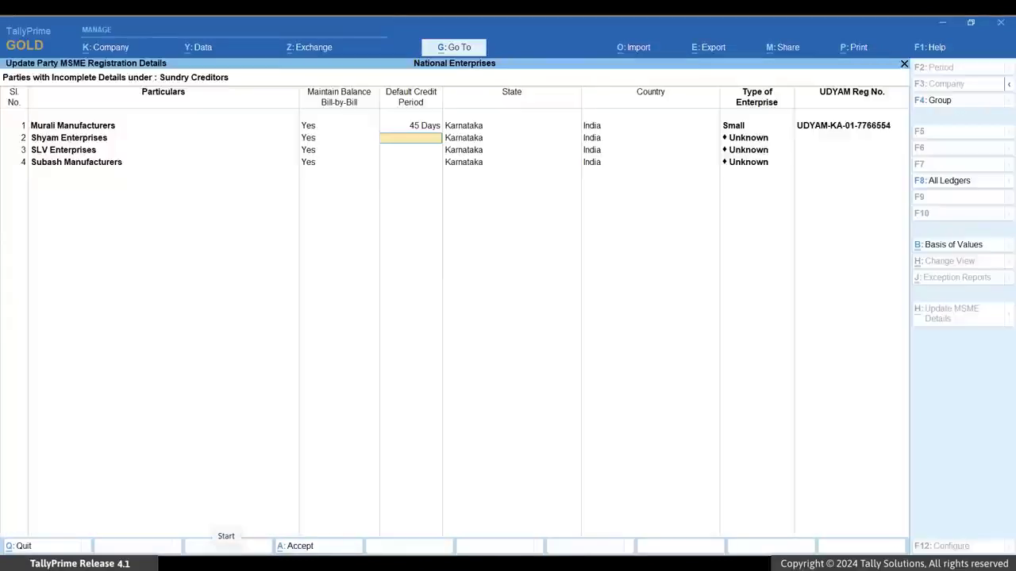
# Step: Set Shyam Enterprises' default credit period to 30 days and its enterprise type to Micro
pyautogui.write('30')
pyautogui.press('Return')
pyautogui.write('m')
pyautogui.press('Return')
# Step: Enter Shyam Enterprises' UDYAM registration number with a new effective date of 31-5-24 and save the multi-ledger alteration
pyautogui.write('UD')
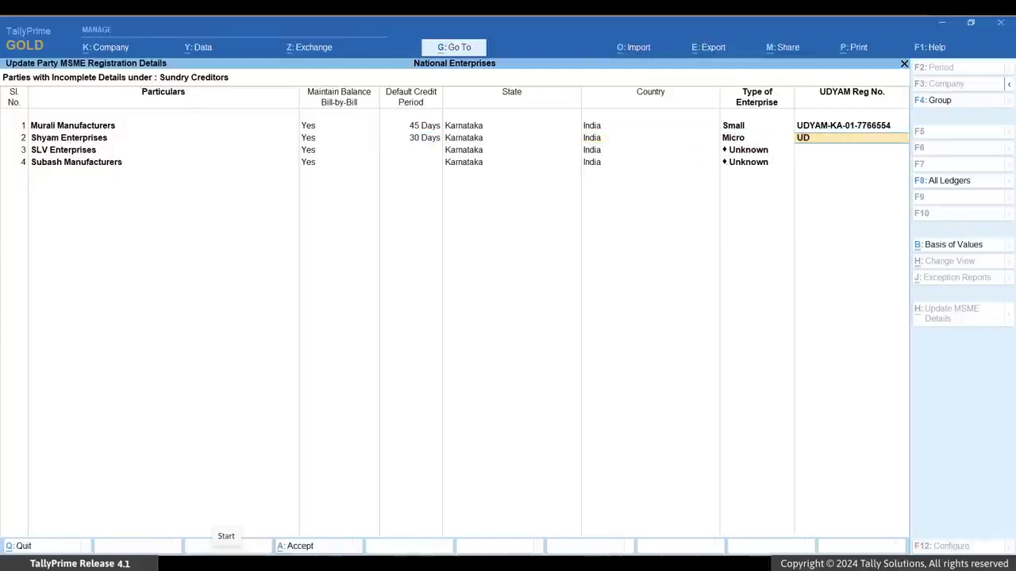
pyautogui.write('YAM-KA-00-0987654')
pyautogui.press('Return')
pyautogui.press('Up')
pyautogui.press('Return')
pyautogui.write('31-5-24')
pyautogui.press('Return')
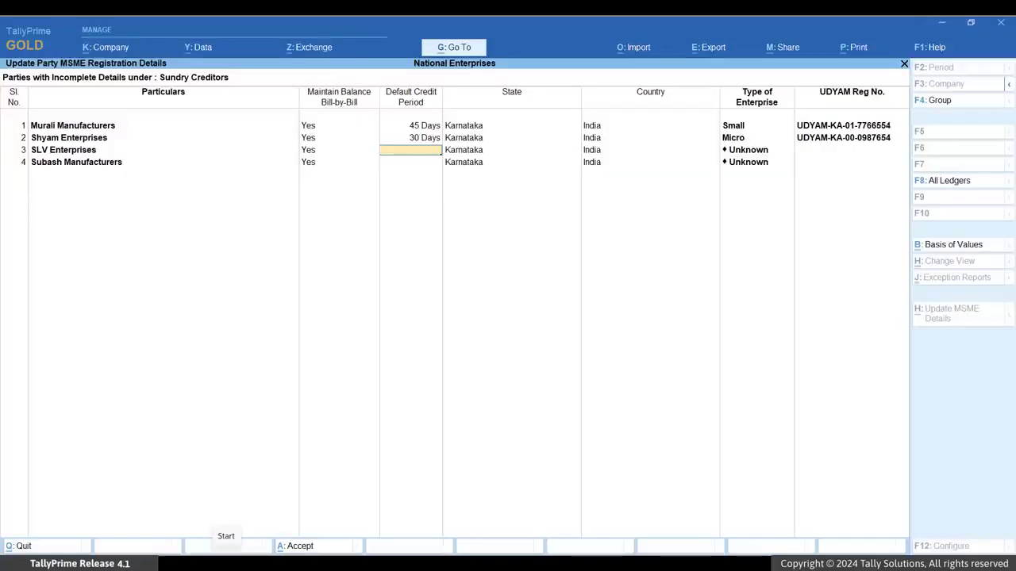
pyautogui.hotkey('ctrl', 'a')
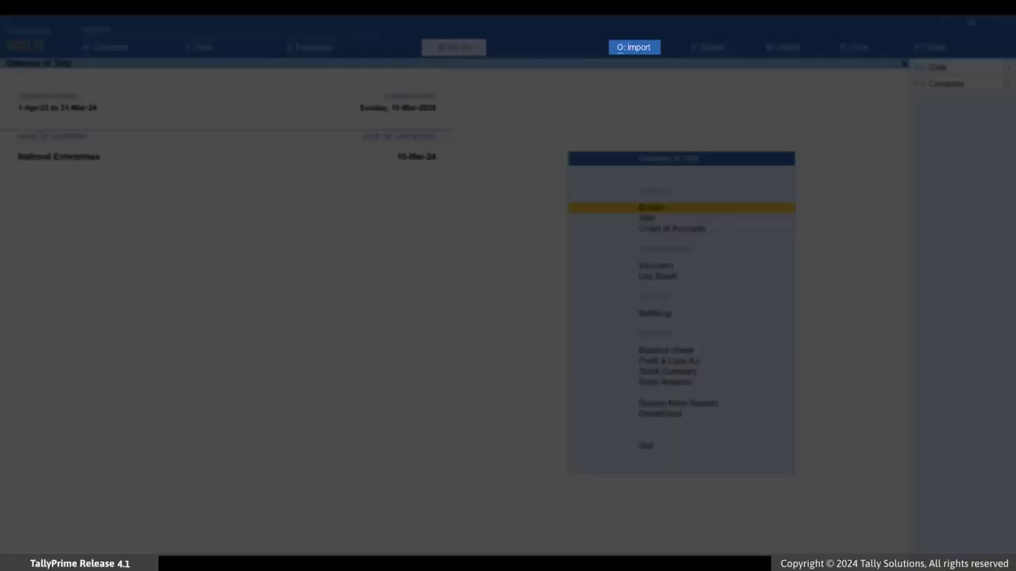
# Step: Start a masters import from the Excel file suppliers.xlsx in F:\Import, using its supplier worksheet
pyautogui.hotkey('alt', 'o')
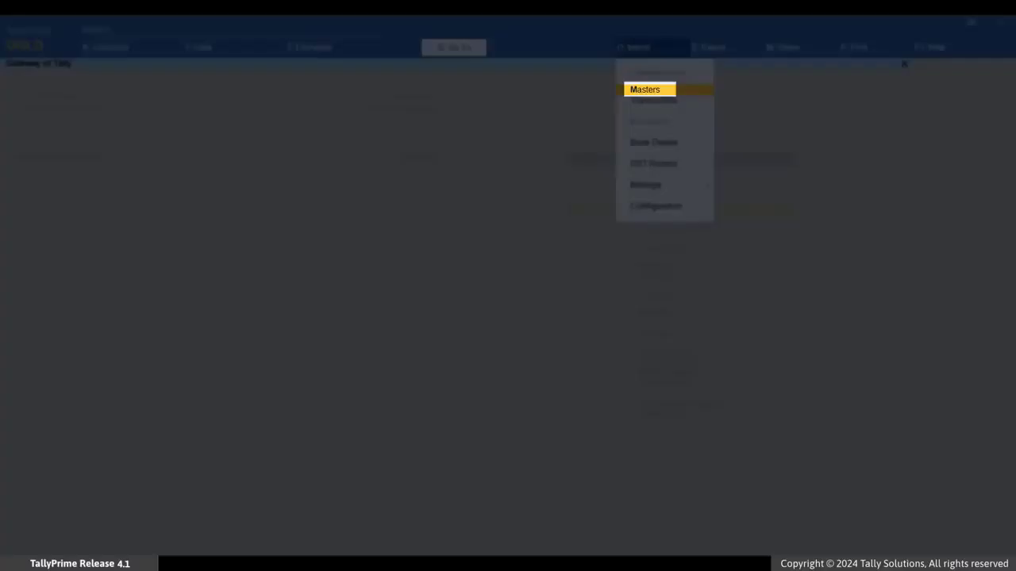
pyautogui.press('Return')
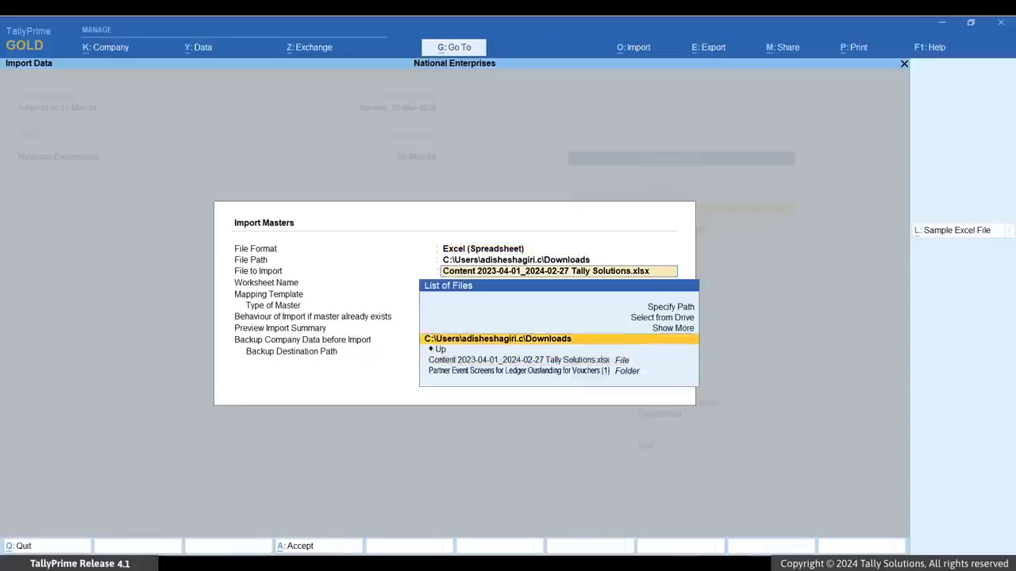
pyautogui.press('Up')
pyautogui.press('Up')
pyautogui.press('Return')
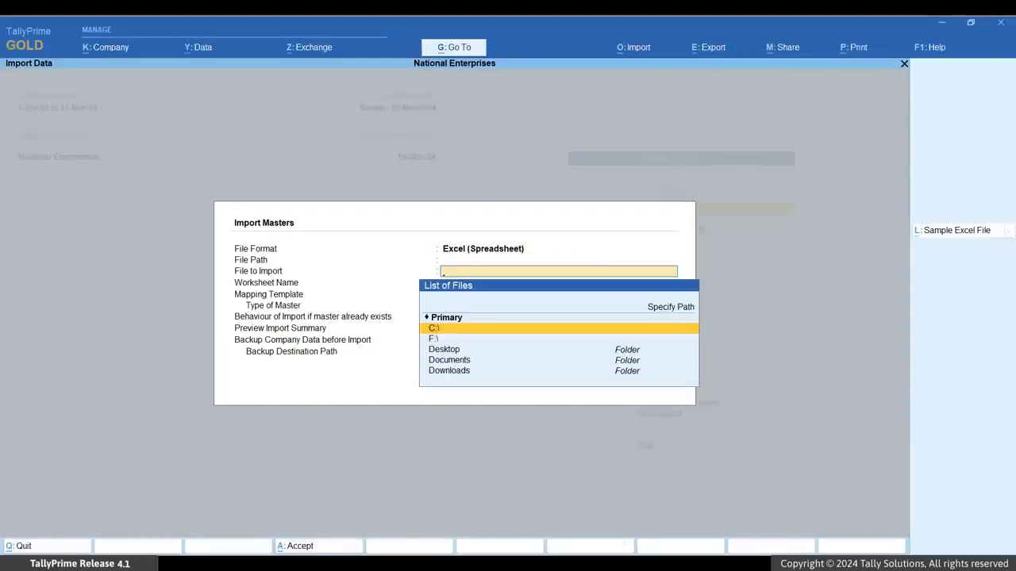
pyautogui.press('Down')
pyautogui.press('Return')
pyautogui.press('Down')
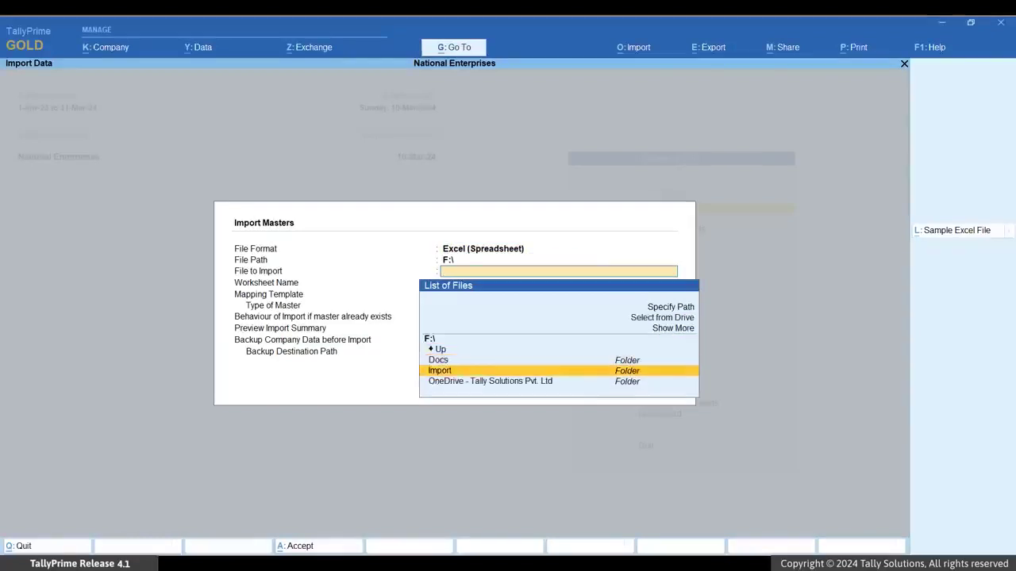
pyautogui.press('Return')
pyautogui.press('Return')
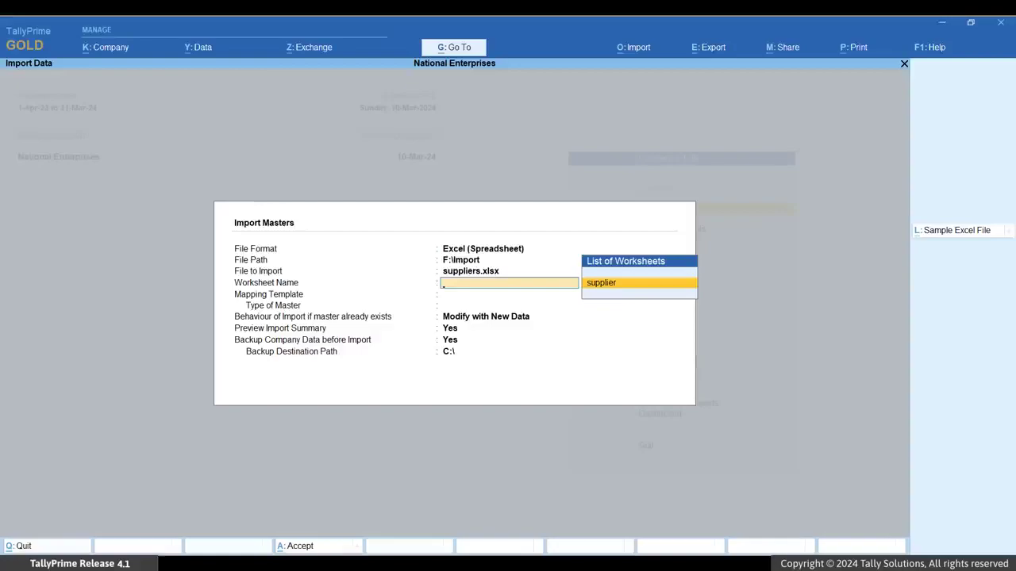
pyautogui.press('Return')
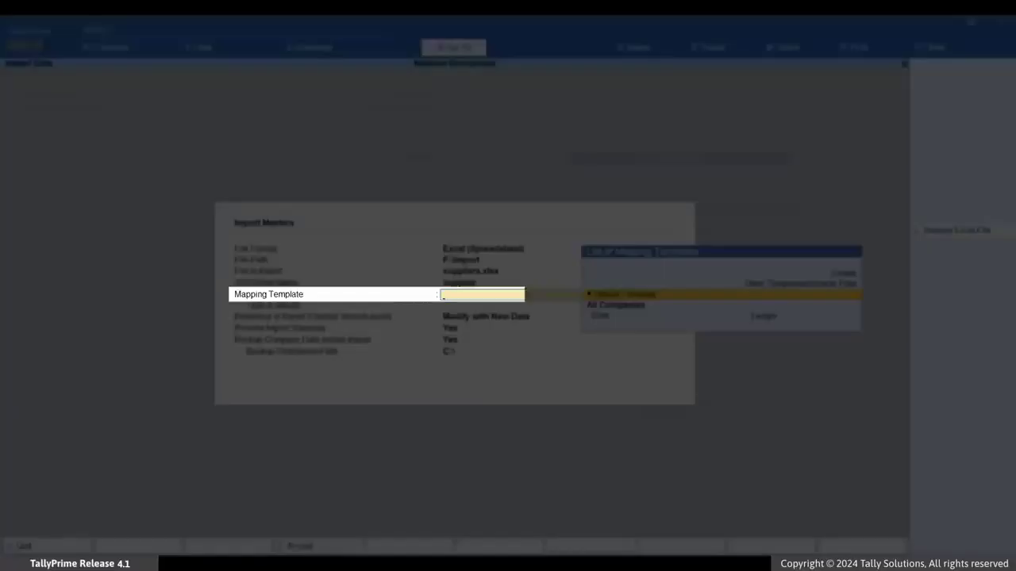
# Step: Create a new mapping template named MSME Suppliers for the Ledger master type
pyautogui.press('Up')
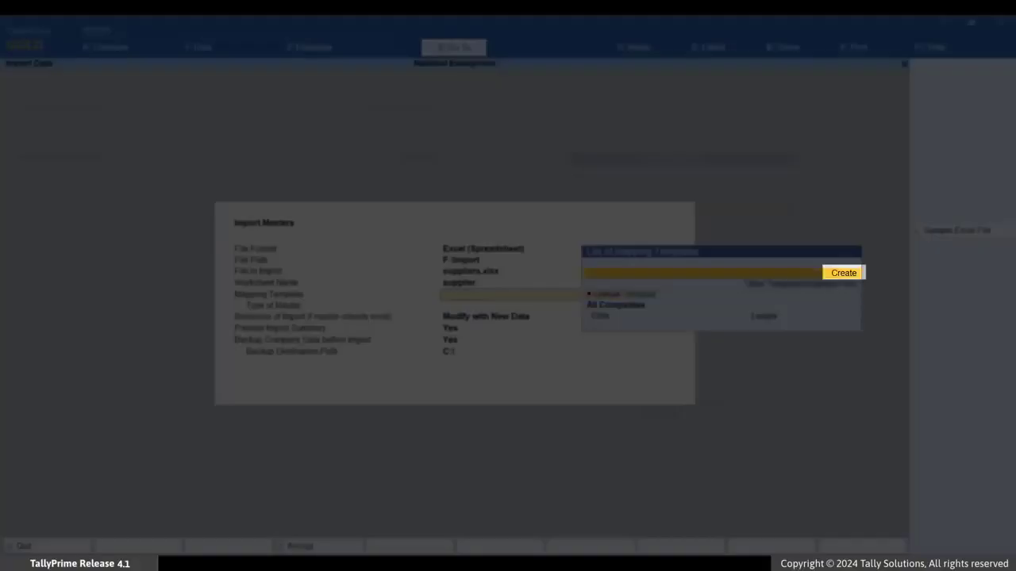
pyautogui.press('Return')
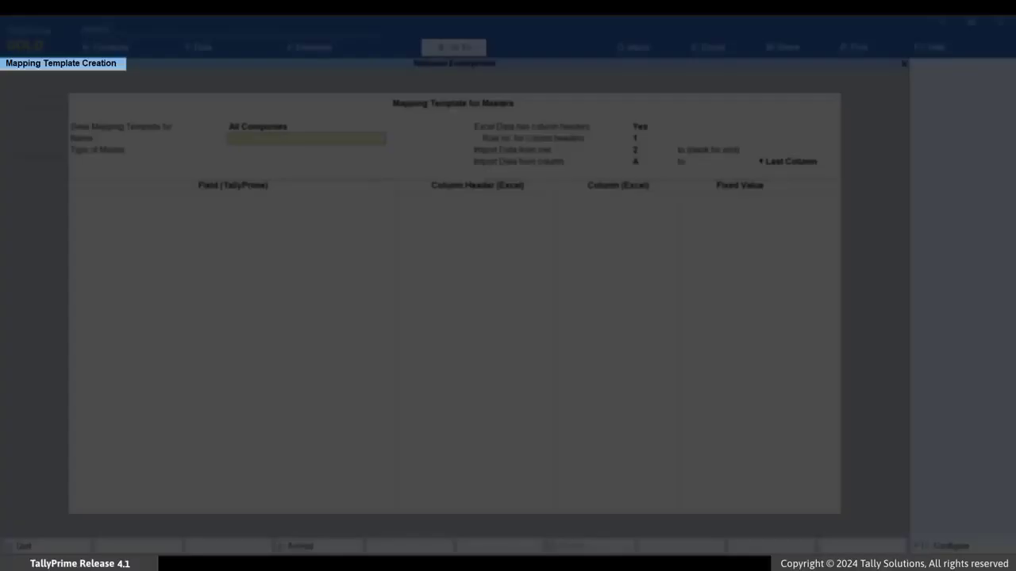
pyautogui.write('MSME Sup')
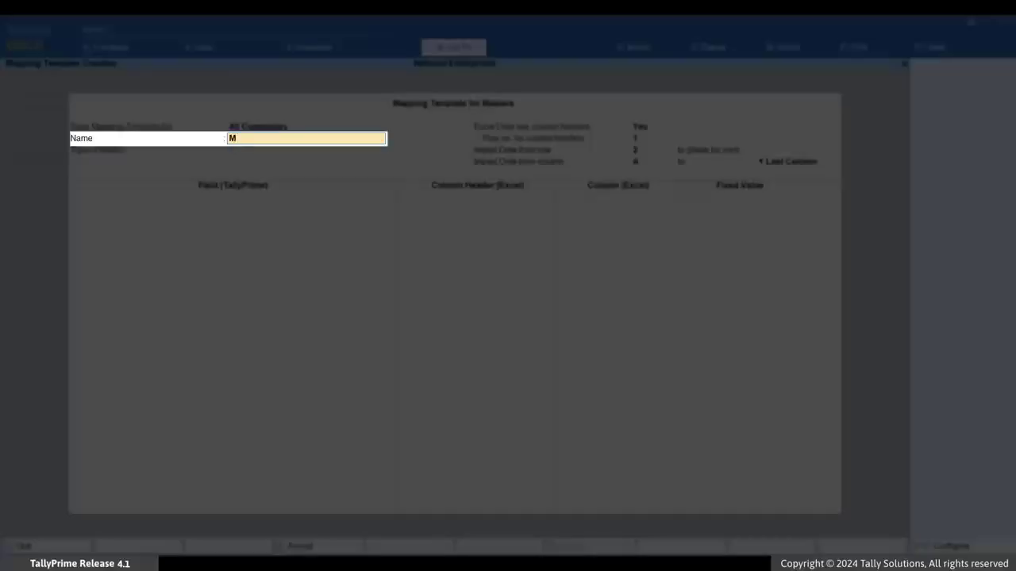
pyautogui.write('pliers')
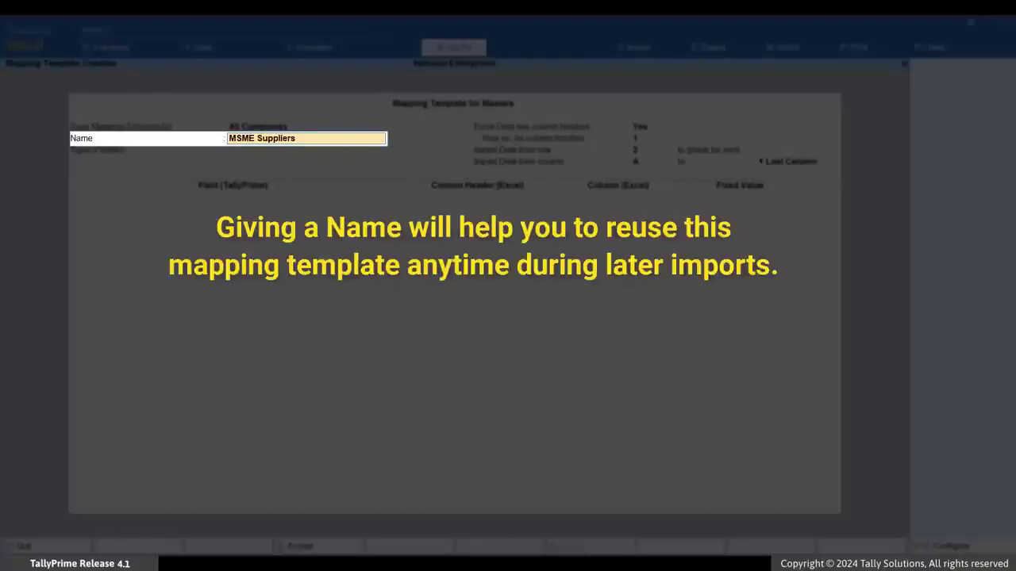
pyautogui.press('Return')
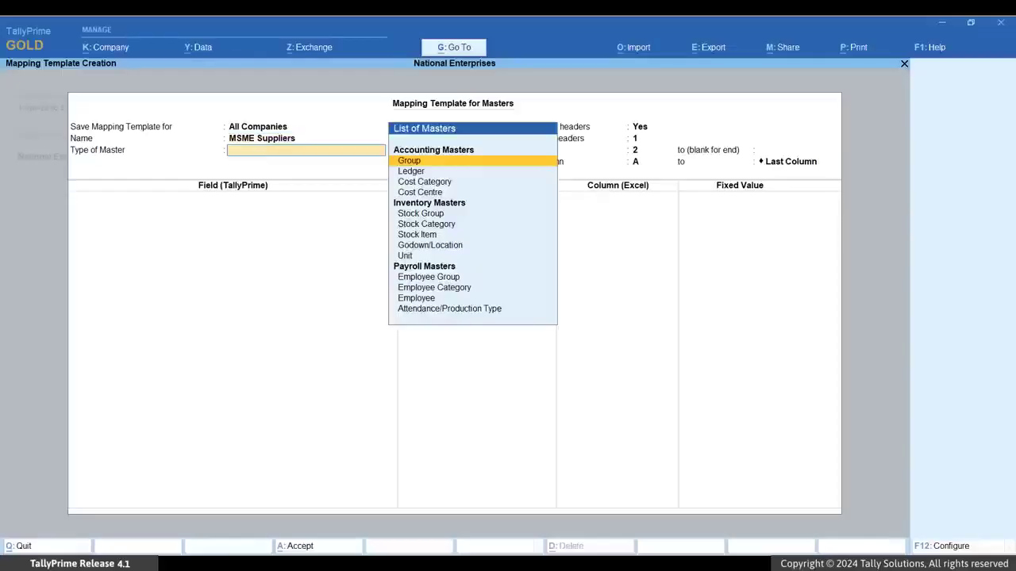
pyautogui.press('Down')
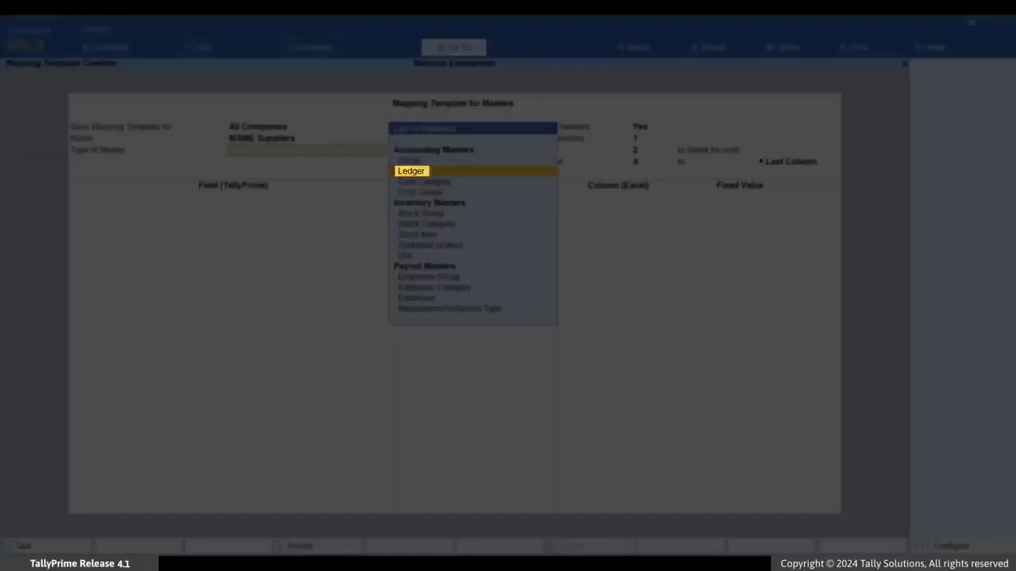
pyautogui.press('Return')
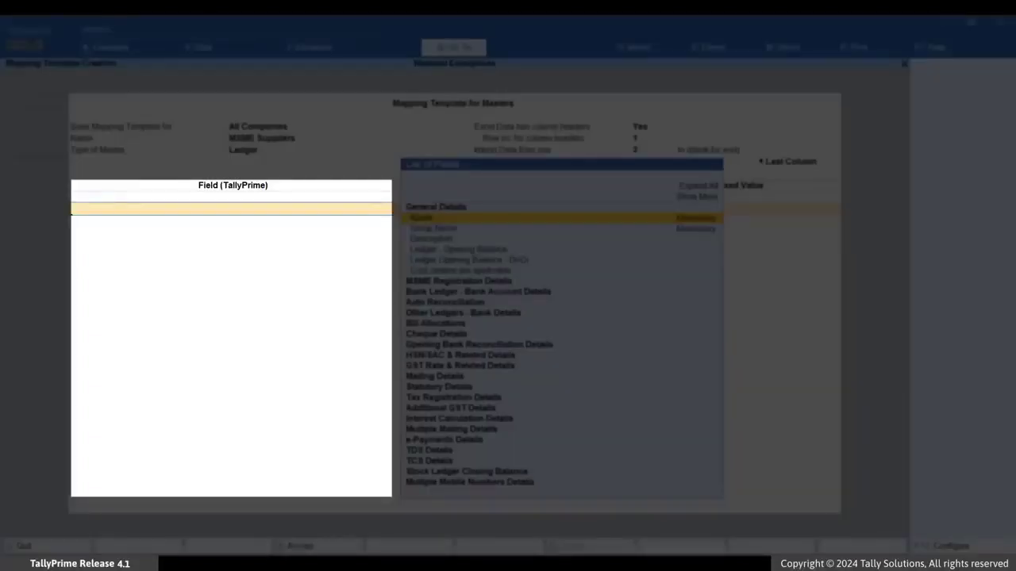
# Step: Map the Name field to the Supplier Name column and the Group Name field to the Group column
pyautogui.press('Return')
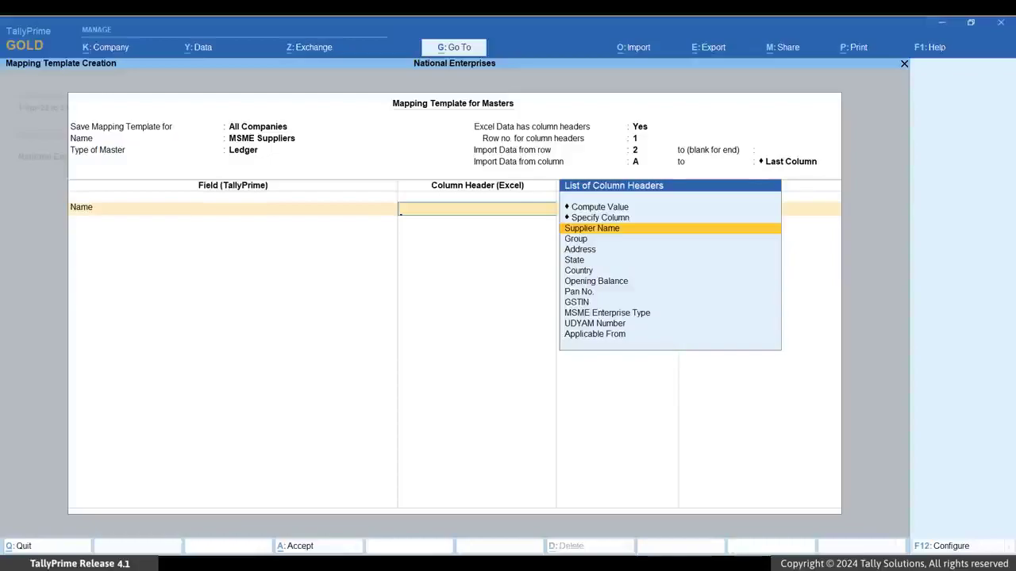
pyautogui.press('Return')
pyautogui.press('Down')
pyautogui.press('Down')
pyautogui.press('Down')
pyautogui.press('Return')
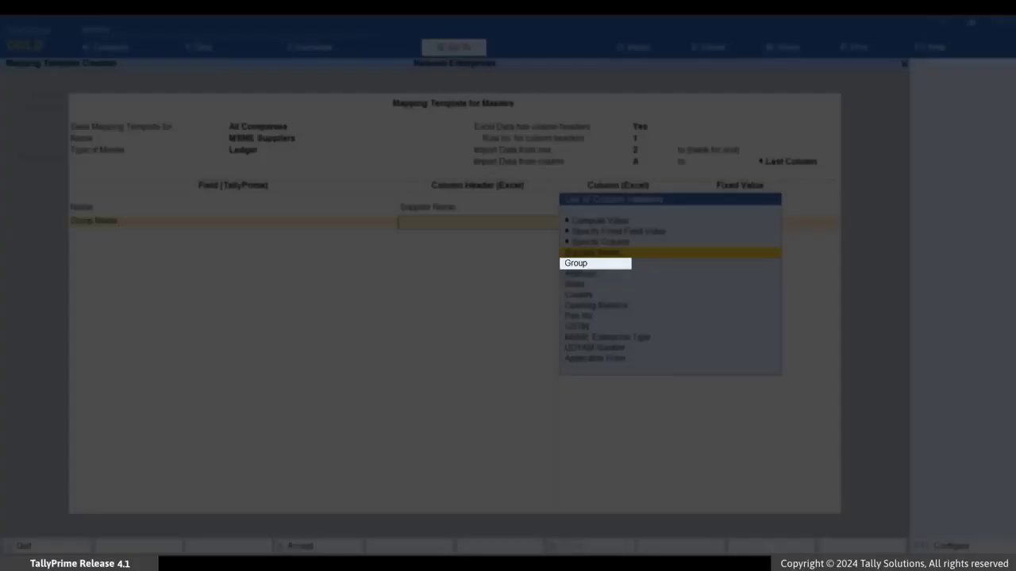
pyautogui.press('Down')
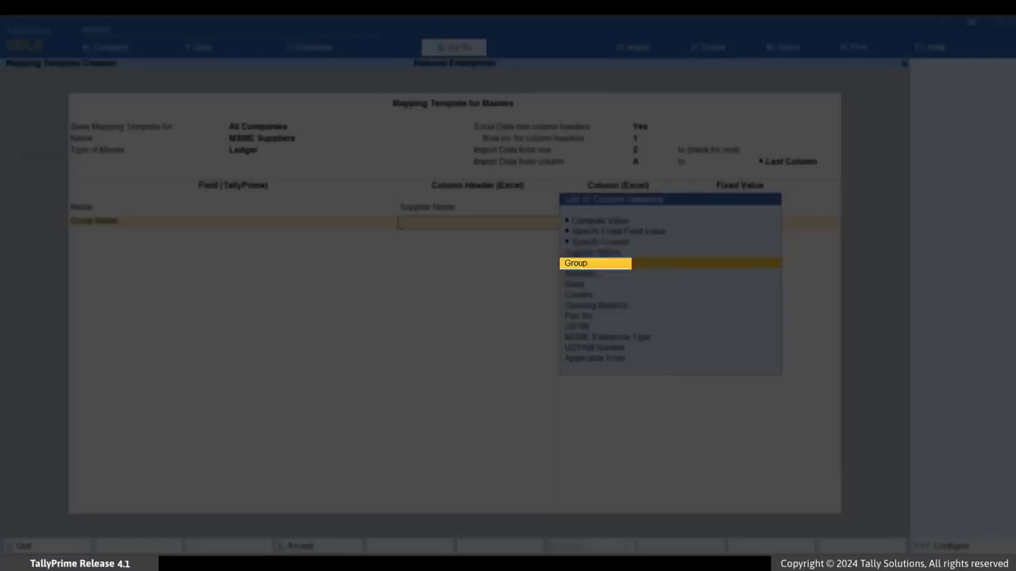
pyautogui.press('Return')
# Step: Add the Country field from Mailing Details to the template and map it to the Country column
pyautogui.press('Down')
pyautogui.press('Down')
pyautogui.press('Down')
pyautogui.press('Down')
pyautogui.press('Down')
pyautogui.press('Down')
pyautogui.press('Down')
pyautogui.press('Down')
pyautogui.press('Down')
pyautogui.press('Down')
pyautogui.press('Down')
pyautogui.press('Down')
pyautogui.press('Down')
pyautogui.press('Down')
pyautogui.press('Down')
pyautogui.press('Down')
pyautogui.press('Down')
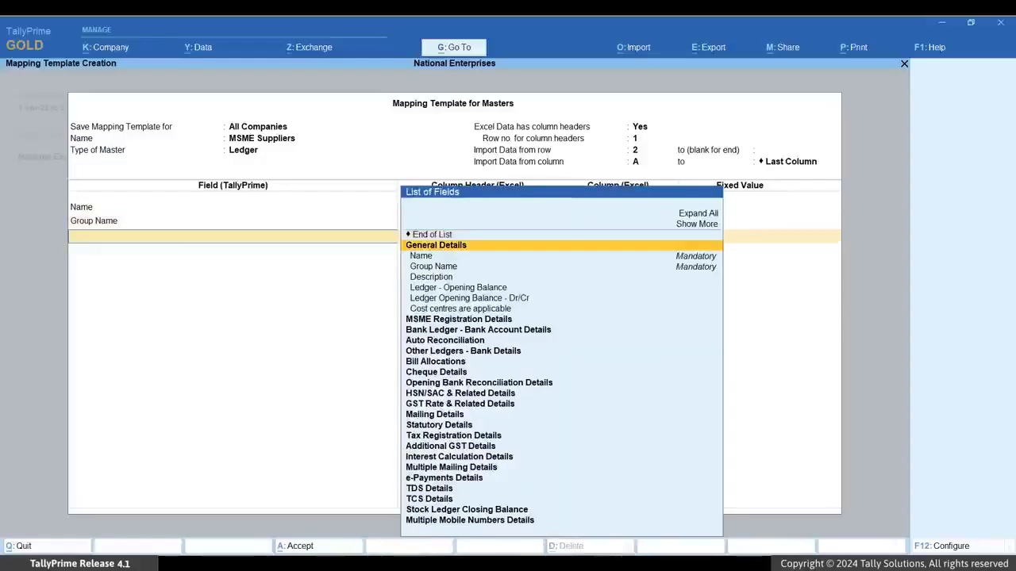
pyautogui.press('Return')
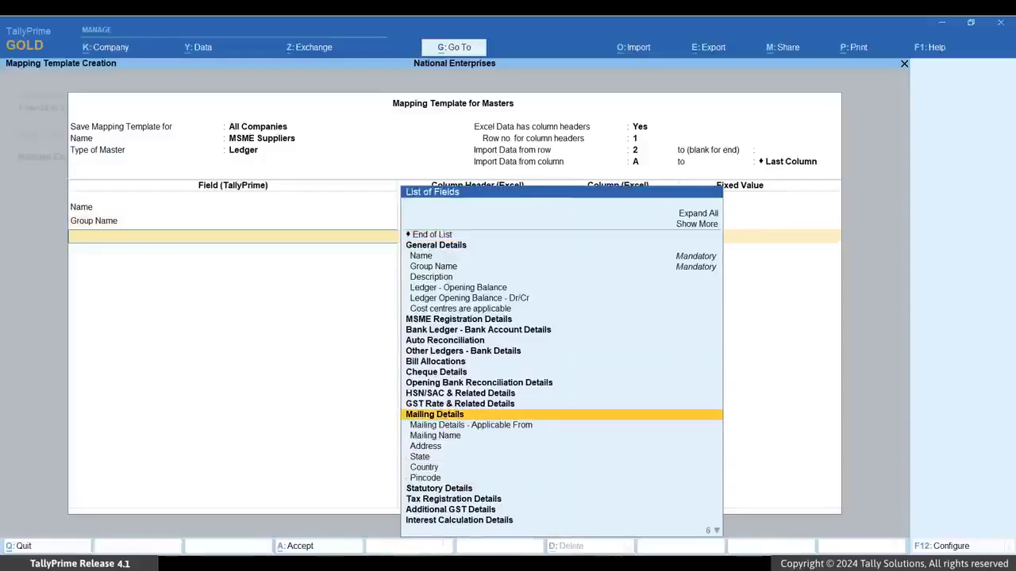
pyautogui.press('Down')
pyautogui.press('Down')
pyautogui.press('Down')
pyautogui.press('Down')
pyautogui.press('Down')
pyautogui.press('Return')
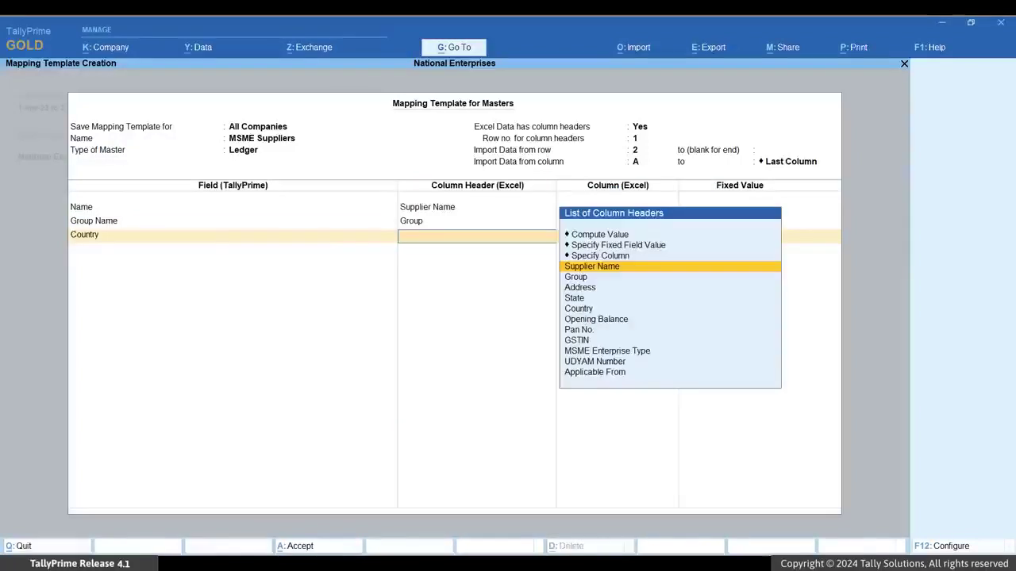
pyautogui.press('Down')
pyautogui.press('Down')
pyautogui.press('Down')
pyautogui.press('Down')
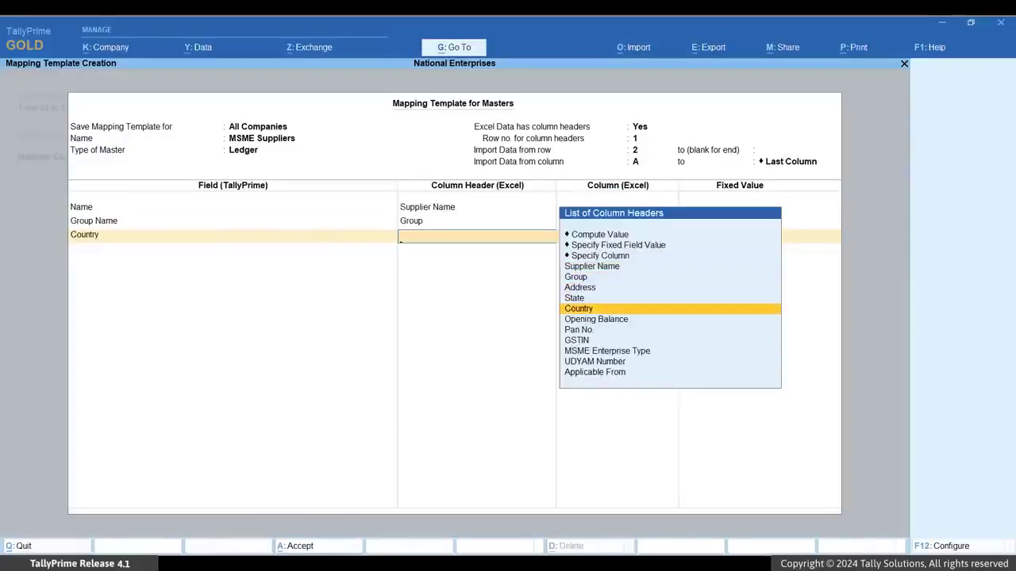
pyautogui.press('Return')
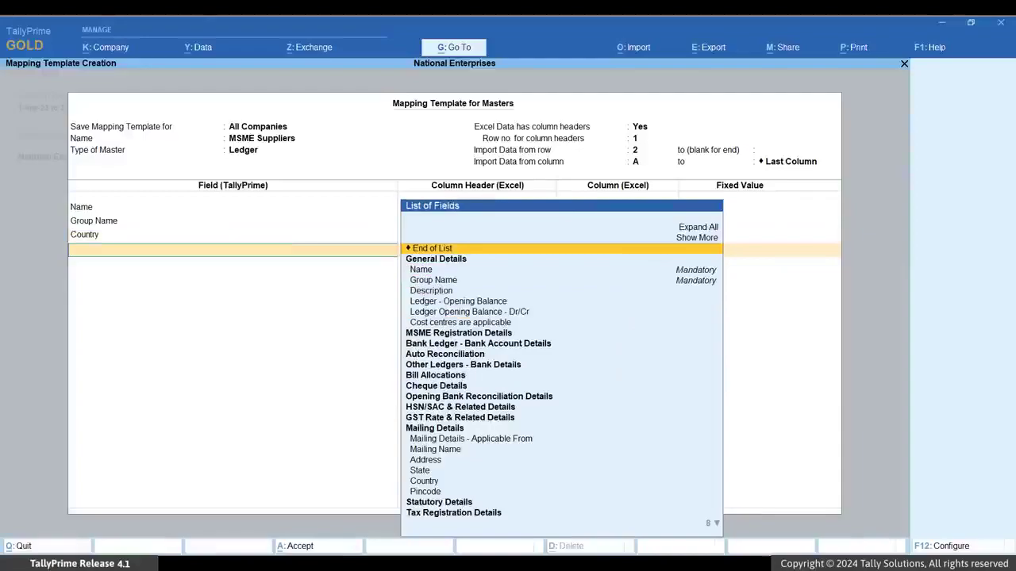
# Step: Add the MSME Registration - Type of Enterprise field and map it to the MSME Enterprise Type column
pyautogui.press('Down')
pyautogui.press('Down')
pyautogui.press('Down')
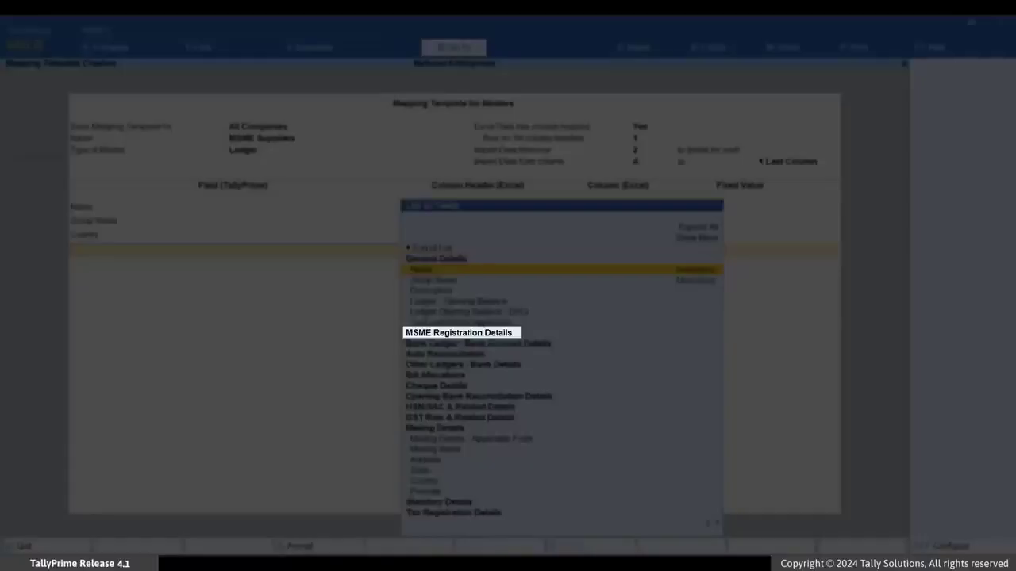
pyautogui.press('Down')
pyautogui.press('Down')
pyautogui.press('Down')
pyautogui.press('Down')
pyautogui.press('Down')
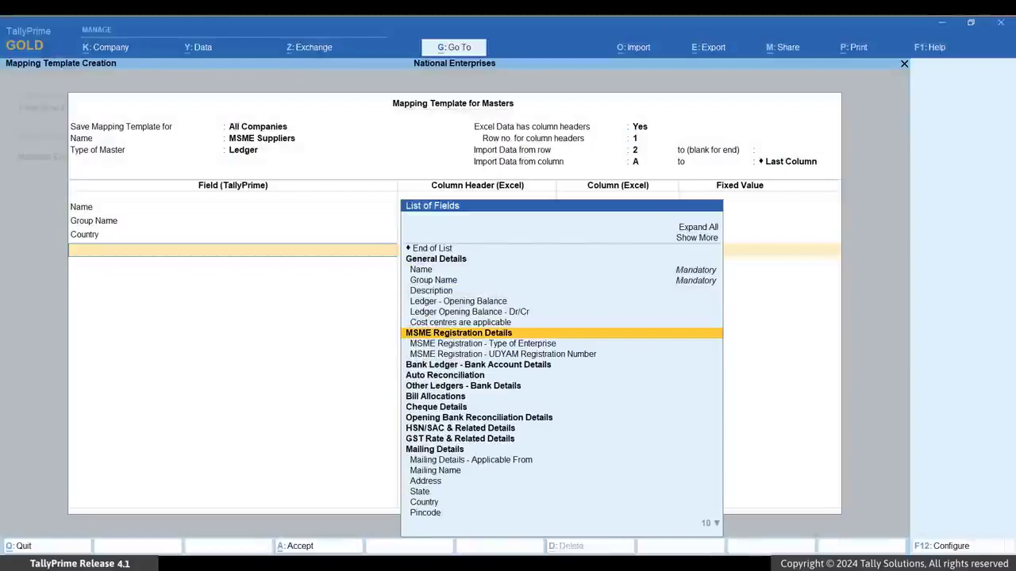
pyautogui.press('Down')
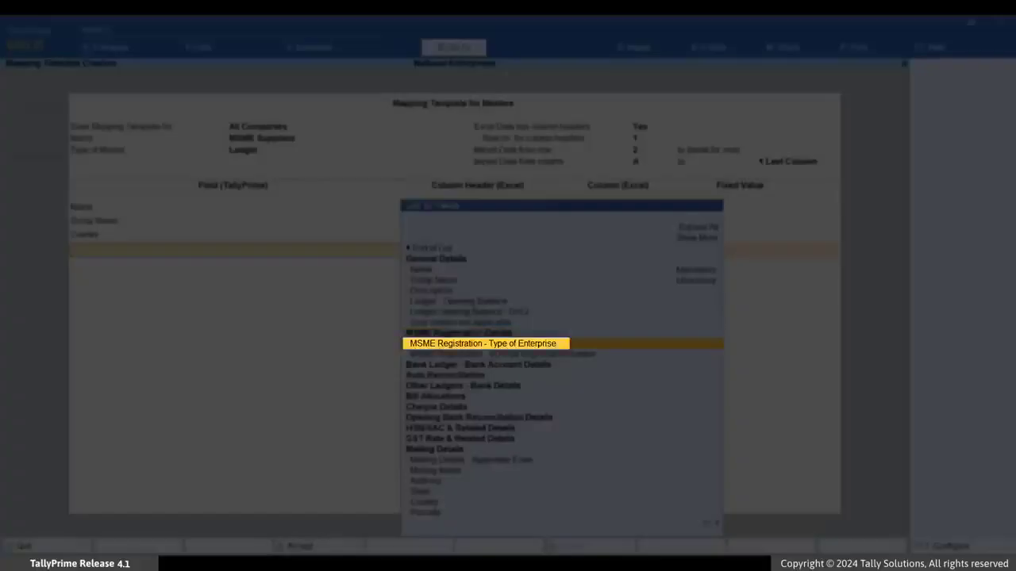
pyautogui.press('Return')
pyautogui.press('Down')
pyautogui.press('Down')
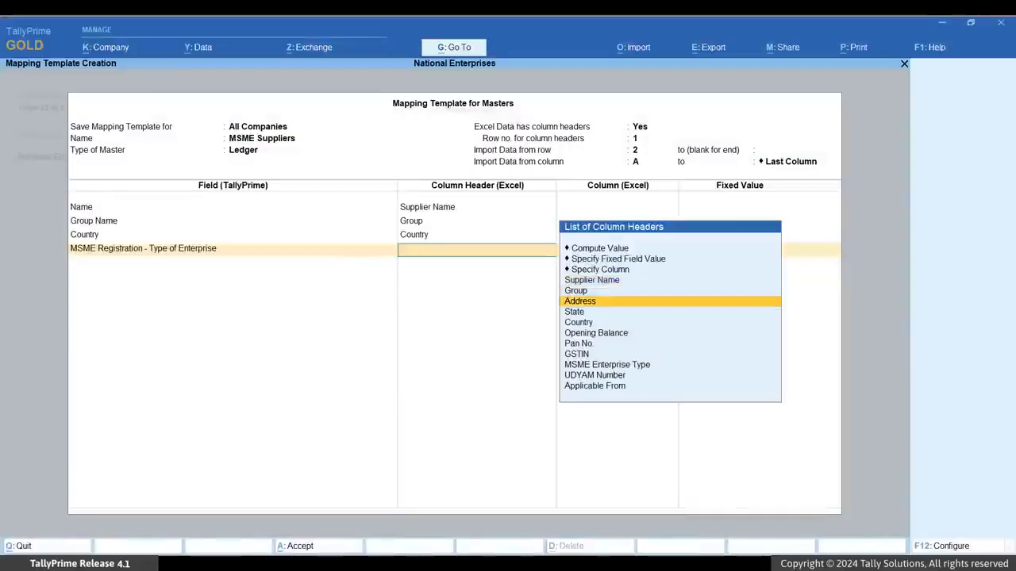
pyautogui.press('Down')
pyautogui.press('Down')
pyautogui.press('Down')
pyautogui.press('Down')
pyautogui.press('Down')
pyautogui.press('Down')
pyautogui.press('Return')
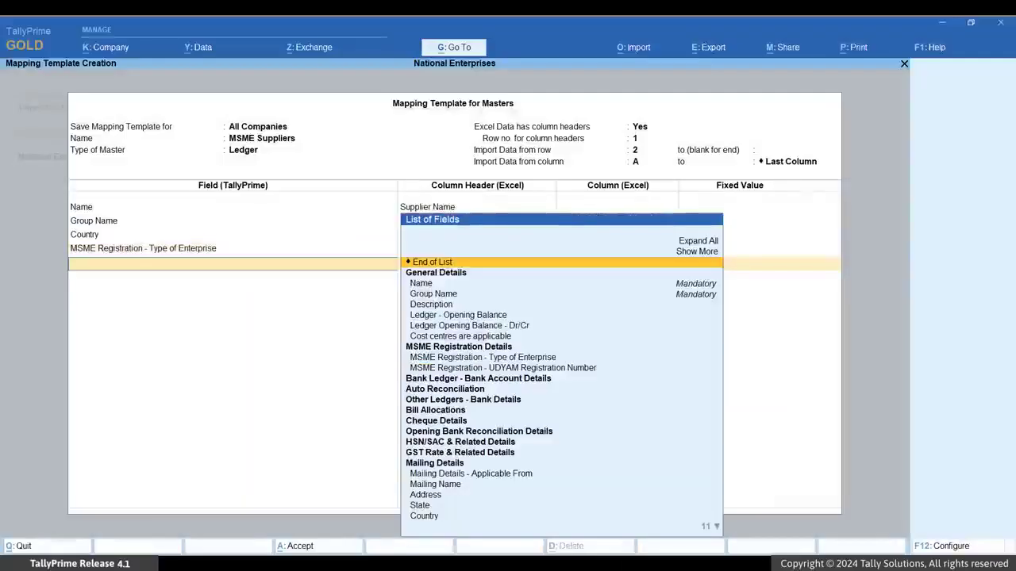
# Step: Add the MSME Registration - UDYAM Registration Number field and map it to the UDYAM Number column
pyautogui.press('Down')
pyautogui.press('Down')
pyautogui.press('Down')
pyautogui.press('Down')
pyautogui.press('Down')
pyautogui.press('Down')
pyautogui.press('Down')
pyautogui.press('Down')
pyautogui.press('Down')
pyautogui.press('Down')
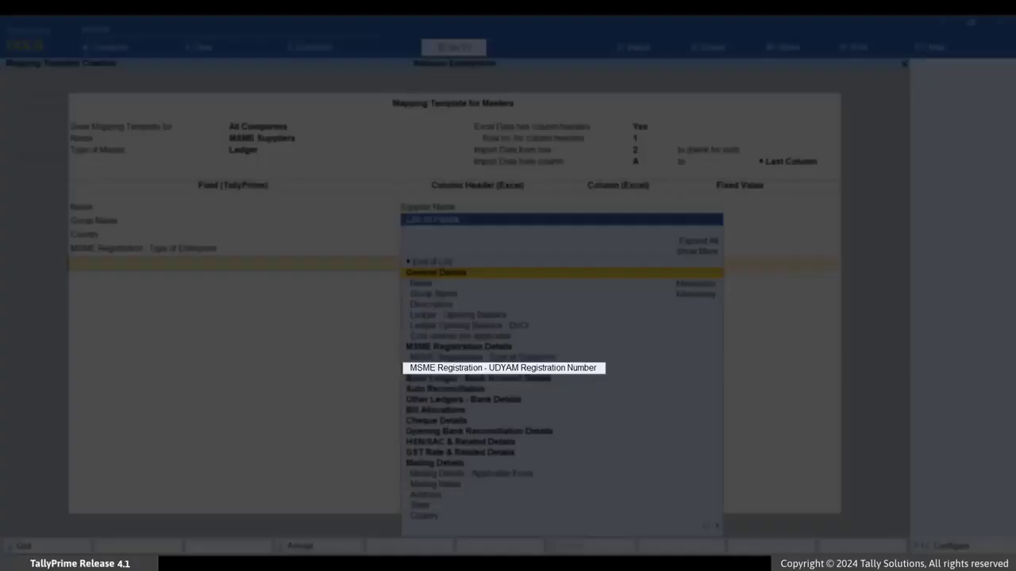
pyautogui.press('Return')
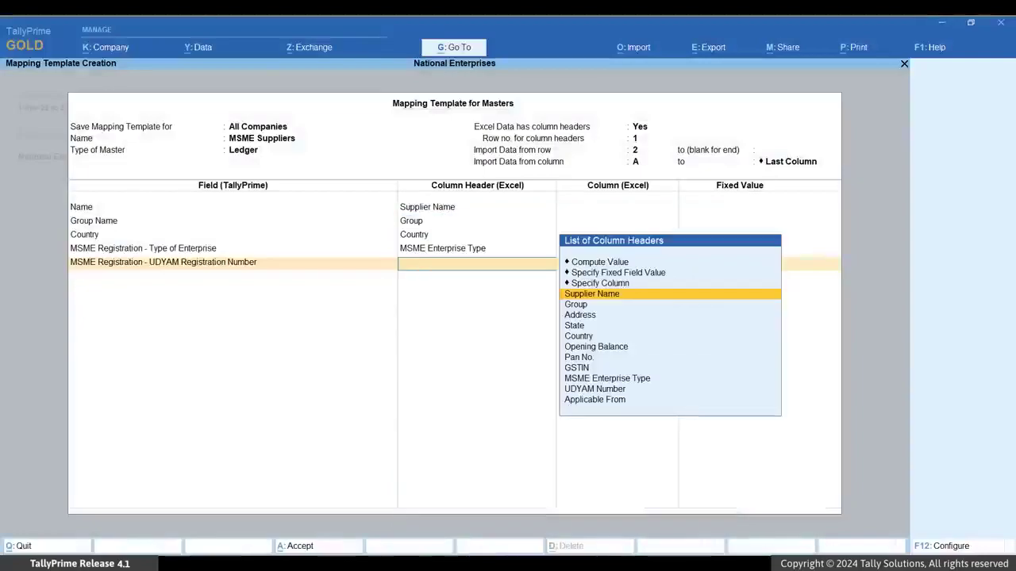
pyautogui.press('Down')
pyautogui.press('Down')
pyautogui.press('Down')
pyautogui.press('Down')
pyautogui.press('Down')
pyautogui.press('Down')
pyautogui.press('Down')
pyautogui.press('Down')
pyautogui.press('Down')
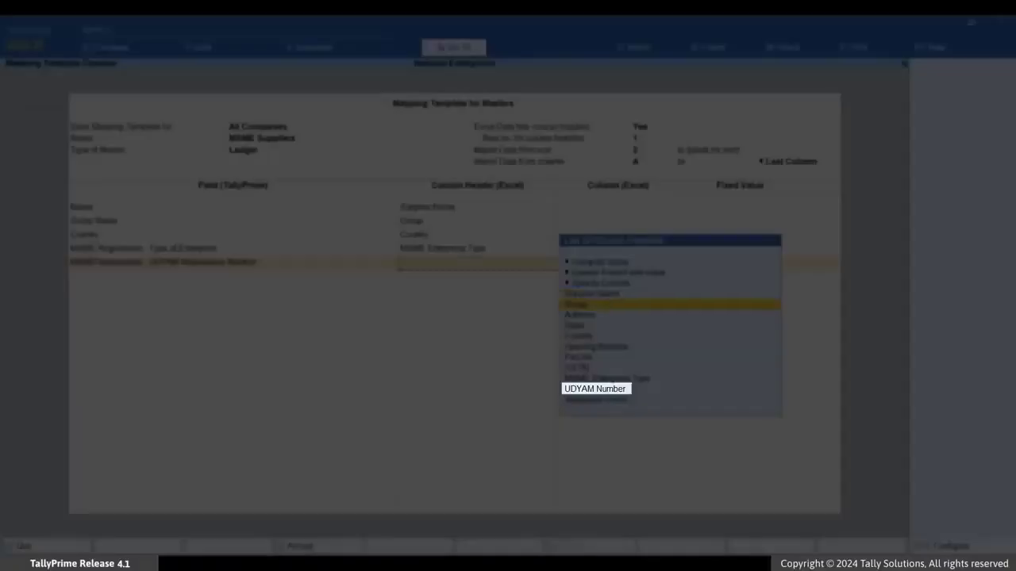
pyautogui.press('Return')
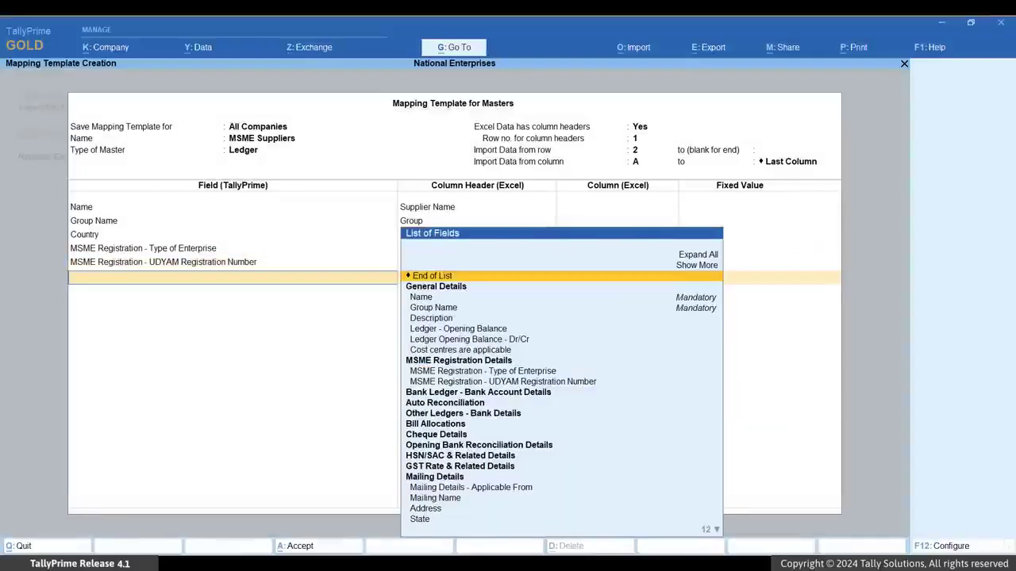
# Step: Map the additional MSME Registration - Applicable From field to the Applicable From column and save the mapping template
pyautogui.press('Up')
pyautogui.press('Return')
pyautogui.press('Down')
pyautogui.press('Down')
pyautogui.press('Down')
pyautogui.press('Down')
pyautogui.press('Down')
pyautogui.press('Down')
pyautogui.press('Down')
pyautogui.press('Down')
pyautogui.press('Down')
pyautogui.press('Down')
pyautogui.press('Down')
pyautogui.press('Down')
pyautogui.press('Down')
pyautogui.press('Down')
pyautogui.press('Down')
pyautogui.press('Down')
pyautogui.press('Down')
pyautogui.press('Down')
pyautogui.press('Down')
pyautogui.press('Down')
pyautogui.press('Return')
pyautogui.press('Down')
pyautogui.press('Return')
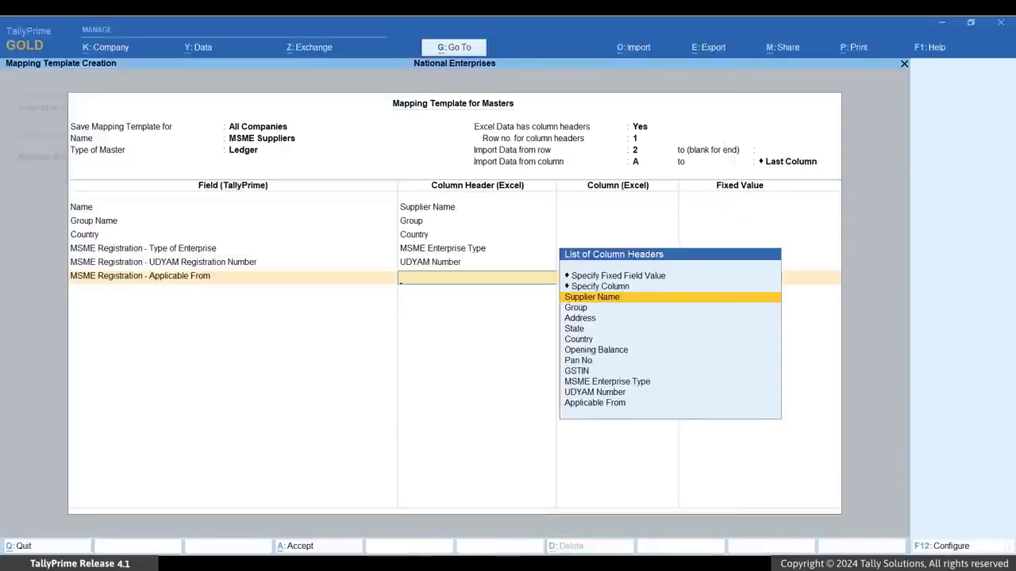
pyautogui.press('Down')
pyautogui.press('Down')
pyautogui.press('Down')
pyautogui.press('Down')
pyautogui.press('Down')
pyautogui.press('Down')
pyautogui.press('Down')
pyautogui.press('Down')
pyautogui.press('Down')
pyautogui.press('Down')
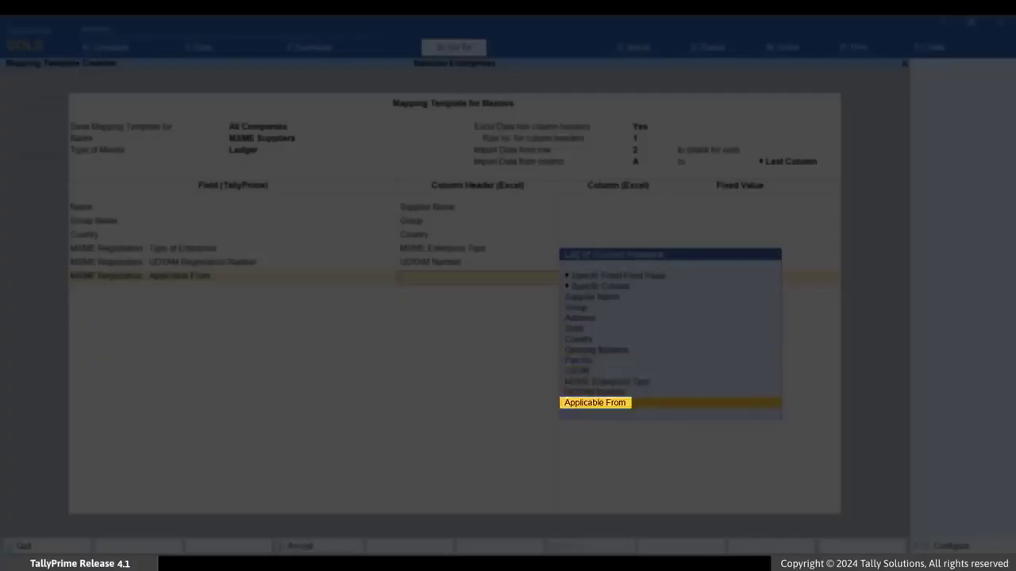
pyautogui.press('Return')
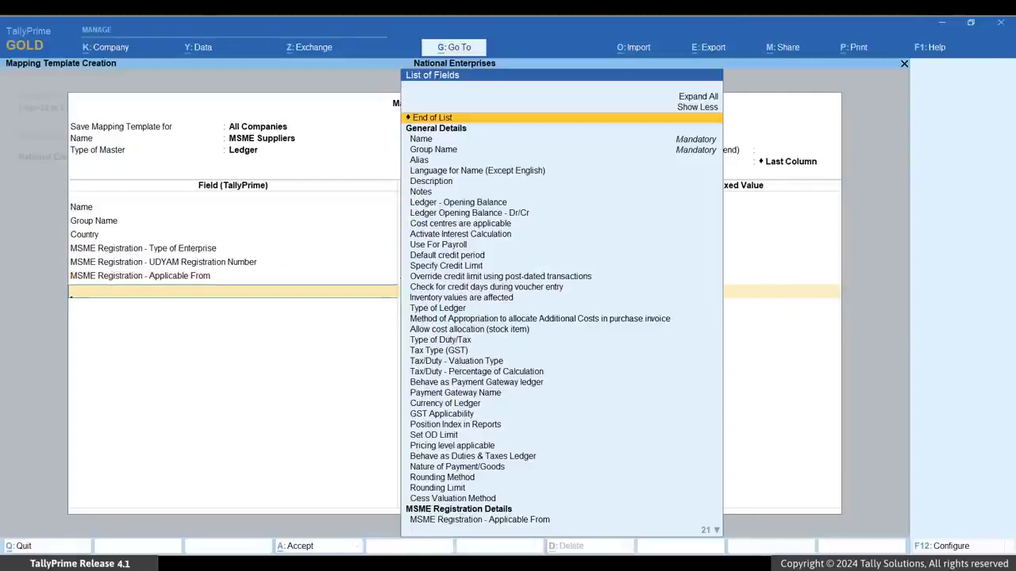
pyautogui.press('Return')
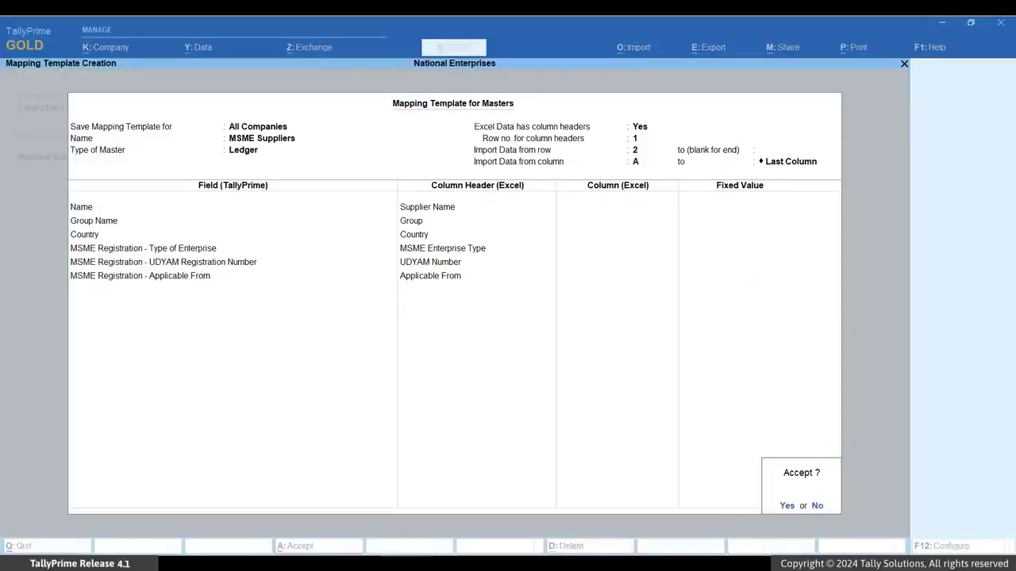
pyautogui.press('Return')
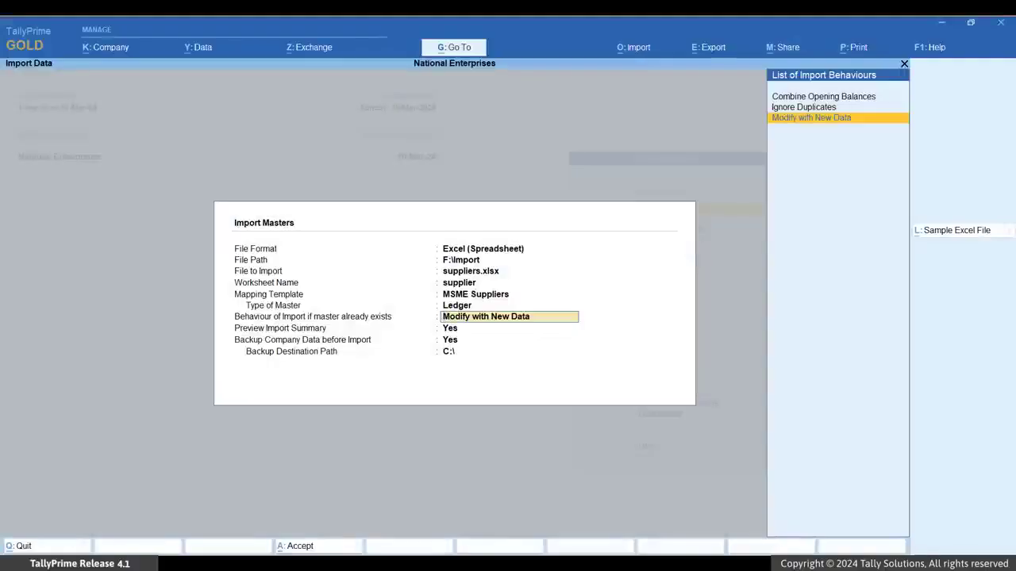
# Step: Import the supplier ledgers with Modify with New Data, the import summary preview enabled, and a company data backup to C:\
pyautogui.press('Return')
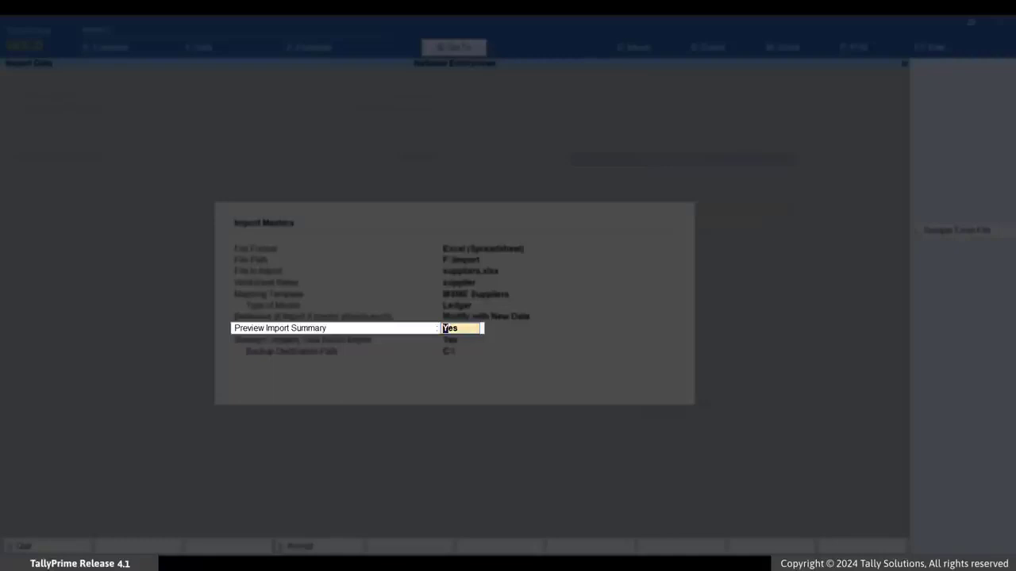
pyautogui.press('Return')
pyautogui.press('Return')
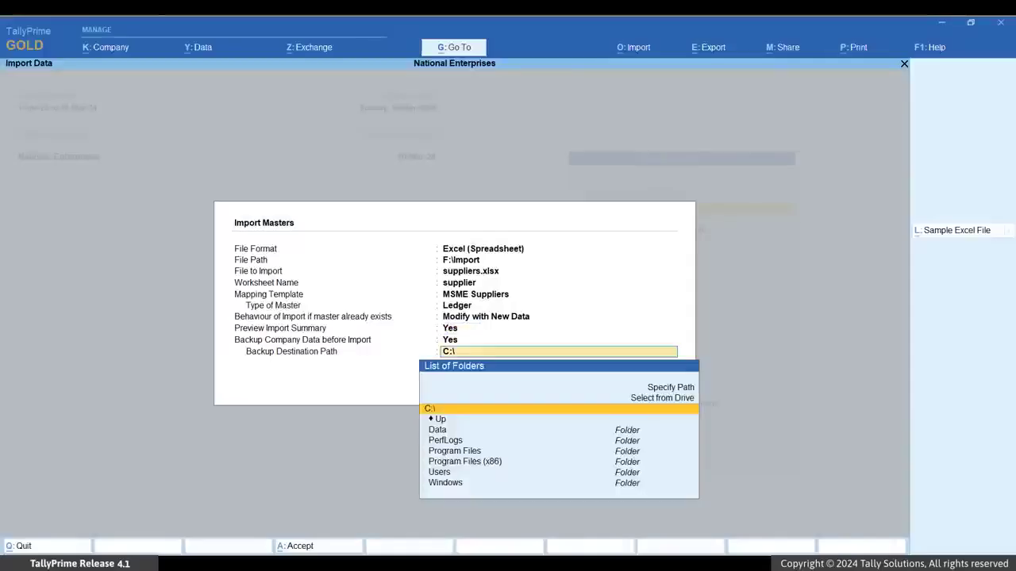
pyautogui.press('Return')
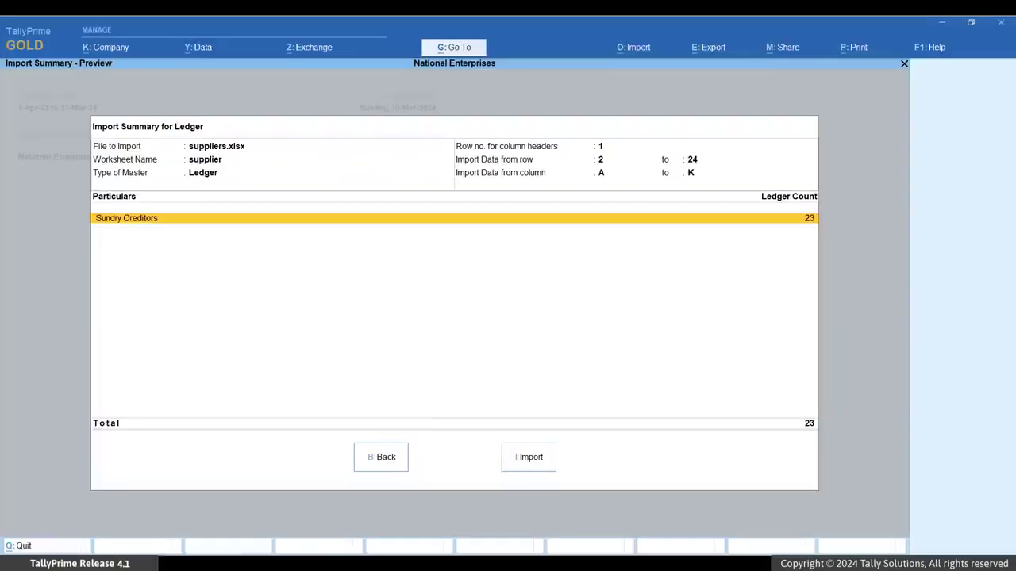
pyautogui.press('i')
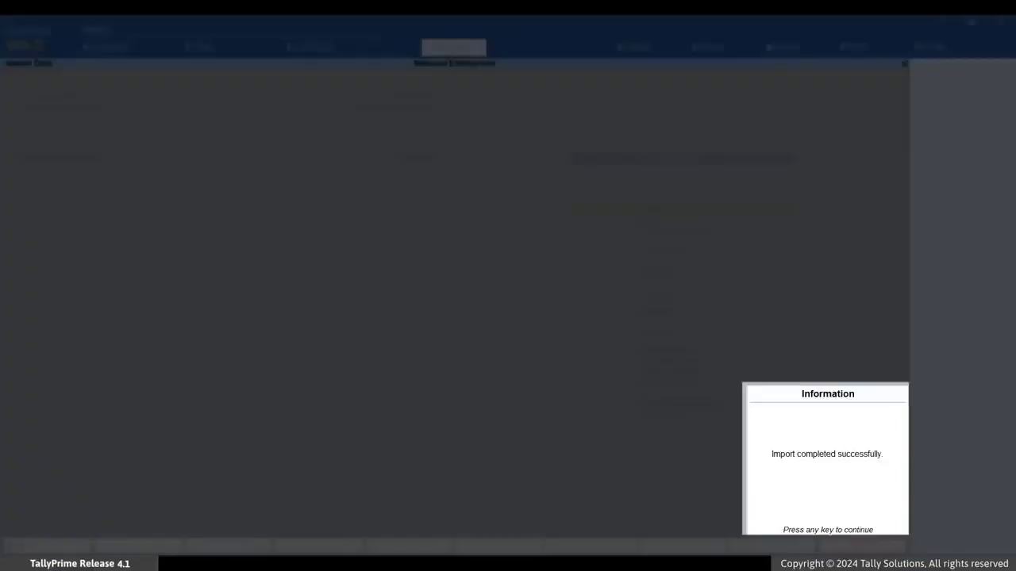
pyautogui.press('Return')
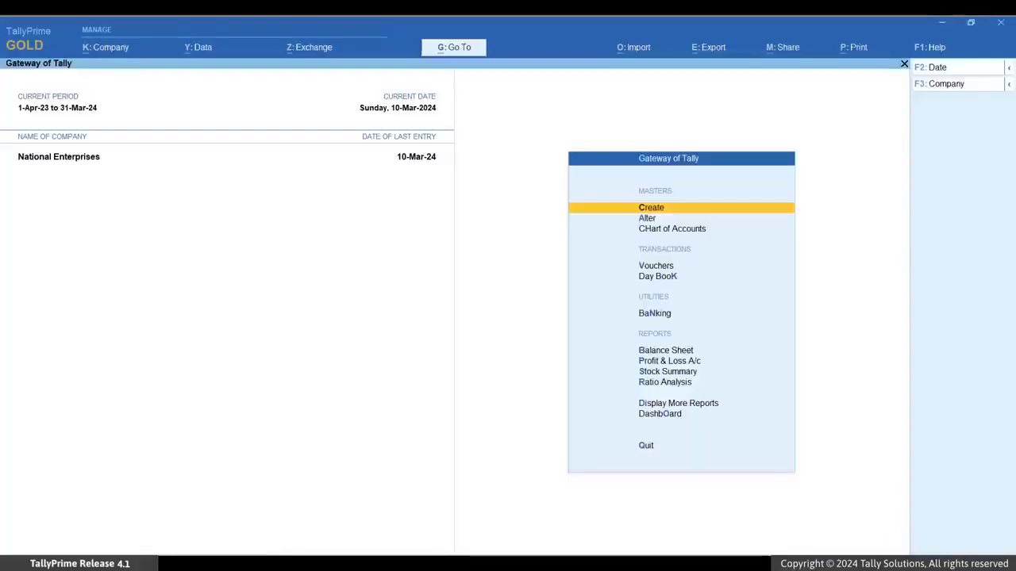
# Step: Open the ASM Tools ledger for alteration and check its MSME registration details
pyautogui.press('Down')
pyautogui.press('Return')
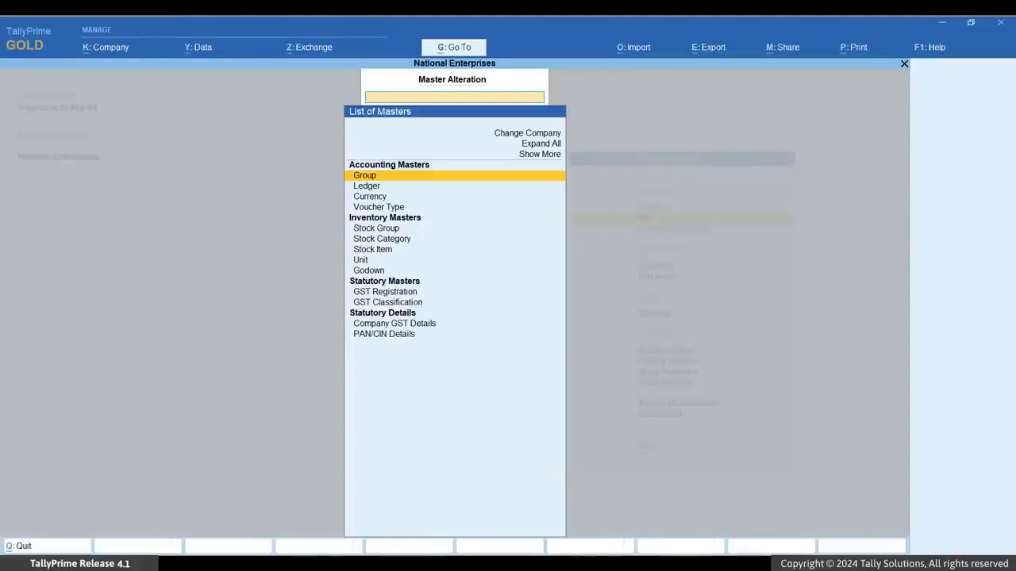
pyautogui.press('Down')
pyautogui.press('Return')
pyautogui.press('Return')
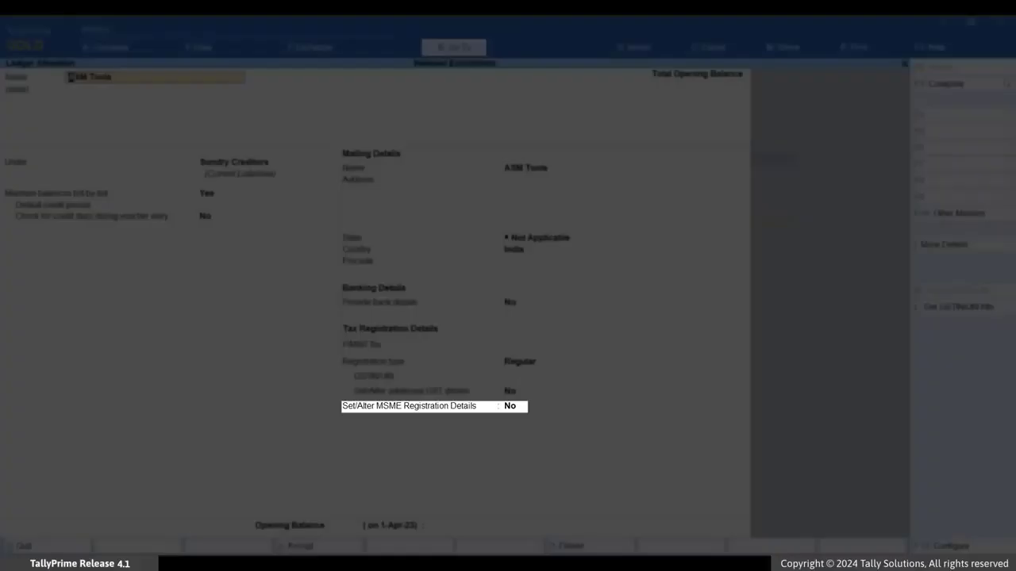
pyautogui.press('y')
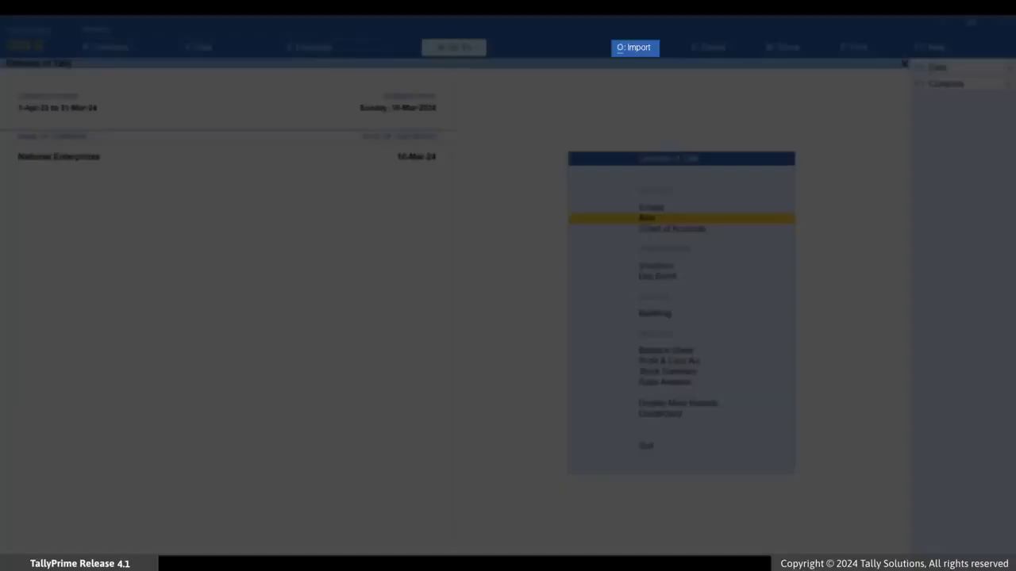
# Step: Open the sample Excel file export for masters
pyautogui.hotkey('alt', 'o')
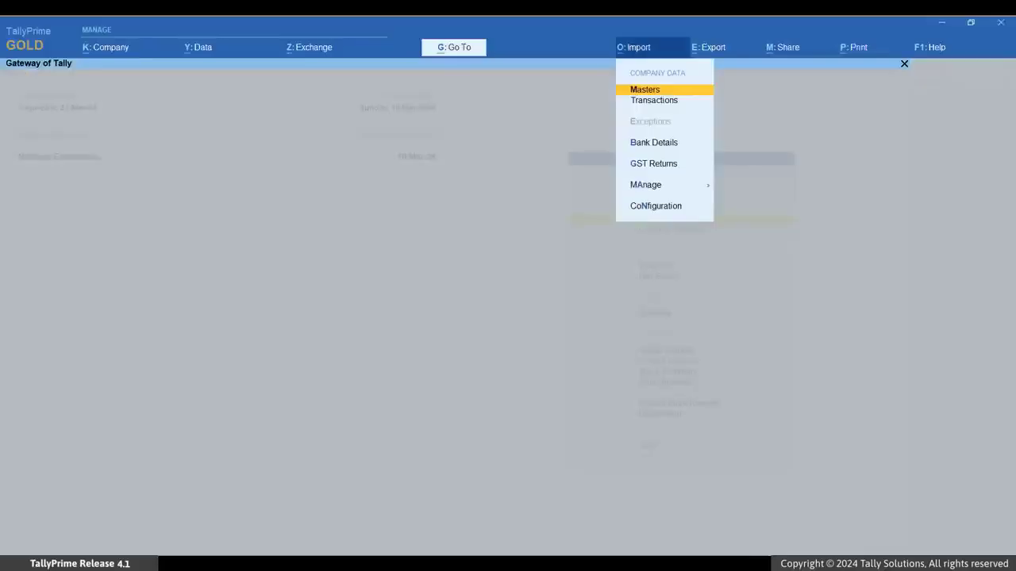
pyautogui.press('Down')
pyautogui.press('Down')
pyautogui.press('Down')
pyautogui.press('Down')
pyautogui.press('Return')
pyautogui.press('Down')
pyautogui.press('Return')
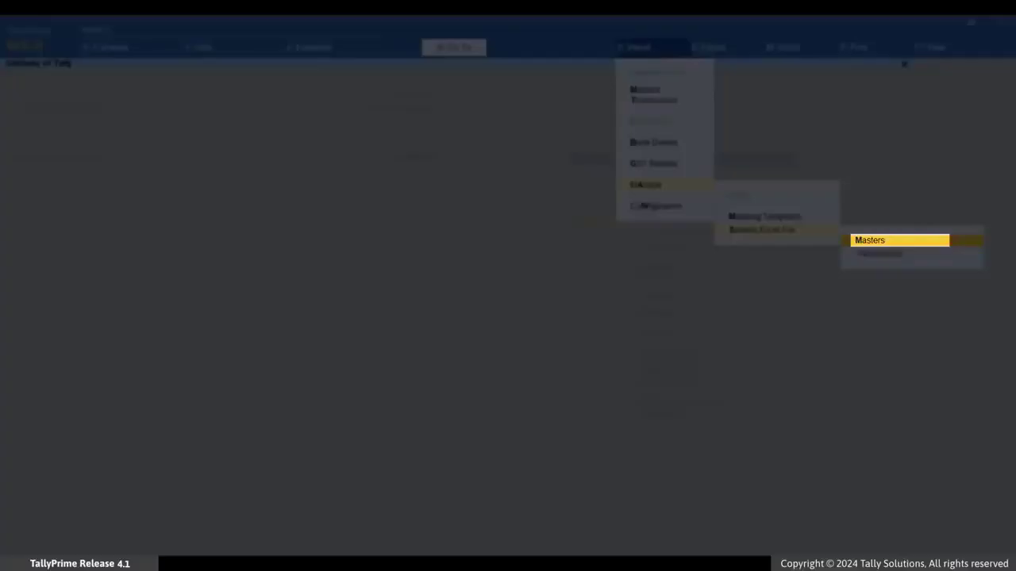
pyautogui.press('Return')
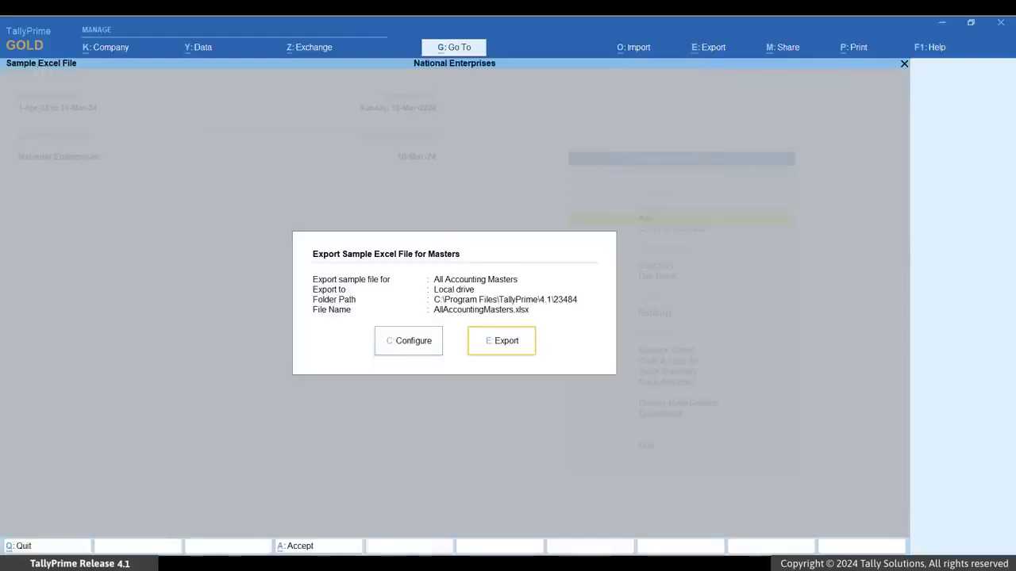
# Step: Configure the sample file export to cover Ledger masters only
pyautogui.press('Left')
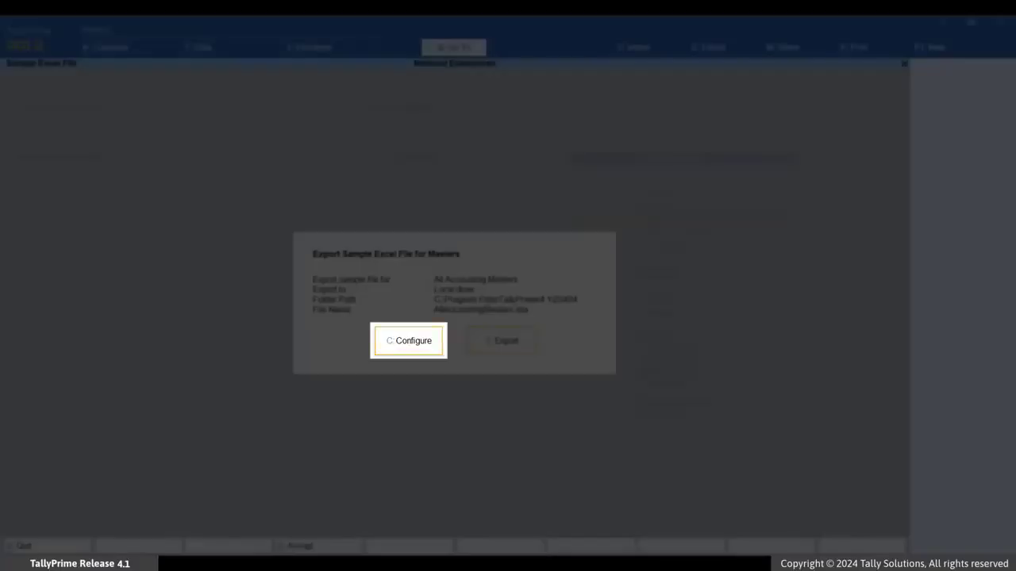
pyautogui.press('Return')
pyautogui.press('Return')
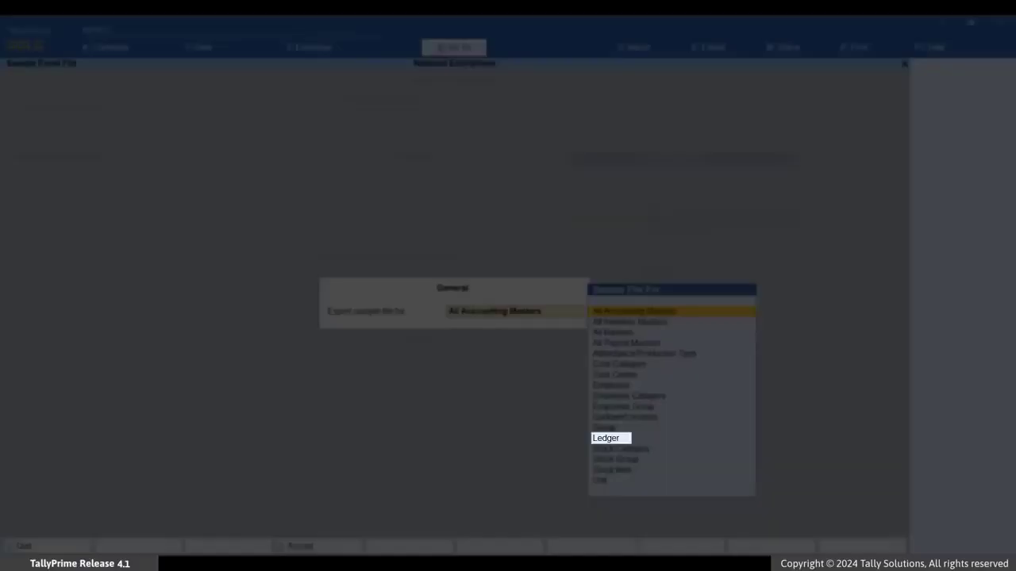
pyautogui.press('Down')
pyautogui.press('Down')
pyautogui.press('Down')
pyautogui.press('Down')
pyautogui.press('Down')
pyautogui.press('Down')
pyautogui.press('Down')
pyautogui.press('Down')
pyautogui.press('Down')
pyautogui.press('Down')
pyautogui.press('Down')
pyautogui.press('Down')
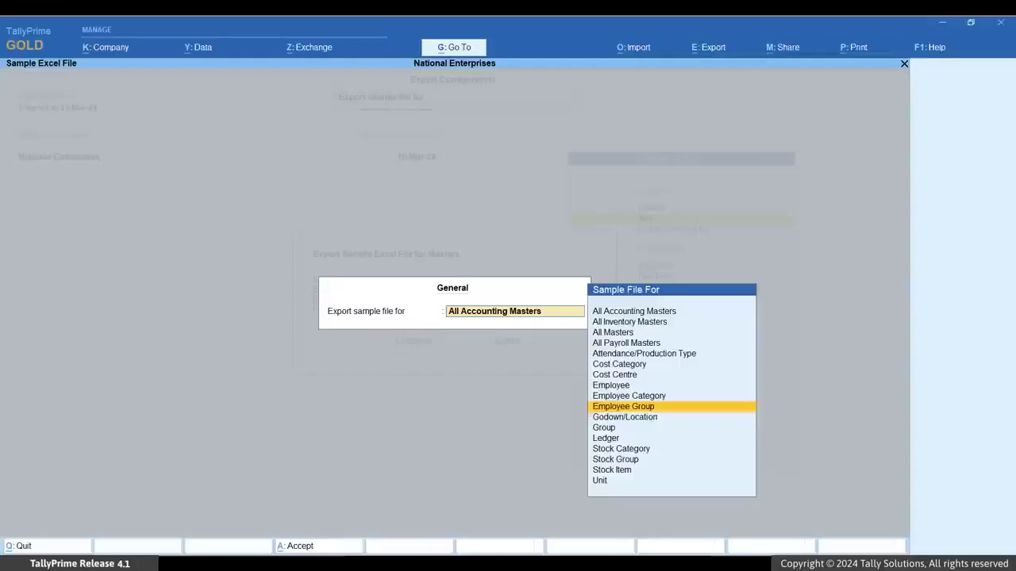
pyautogui.press('Return')
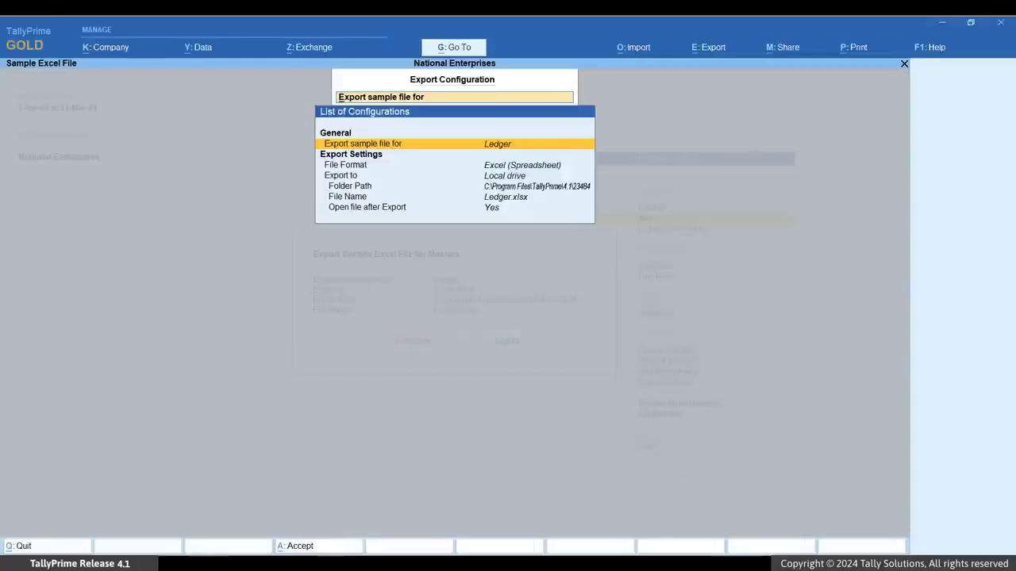
# Step: Set the export folder path to F:\Import and export the sample file Ledger.xlsx
pyautogui.press('Down')
pyautogui.press('Down')
pyautogui.press('Down')
pyautogui.press('Return')
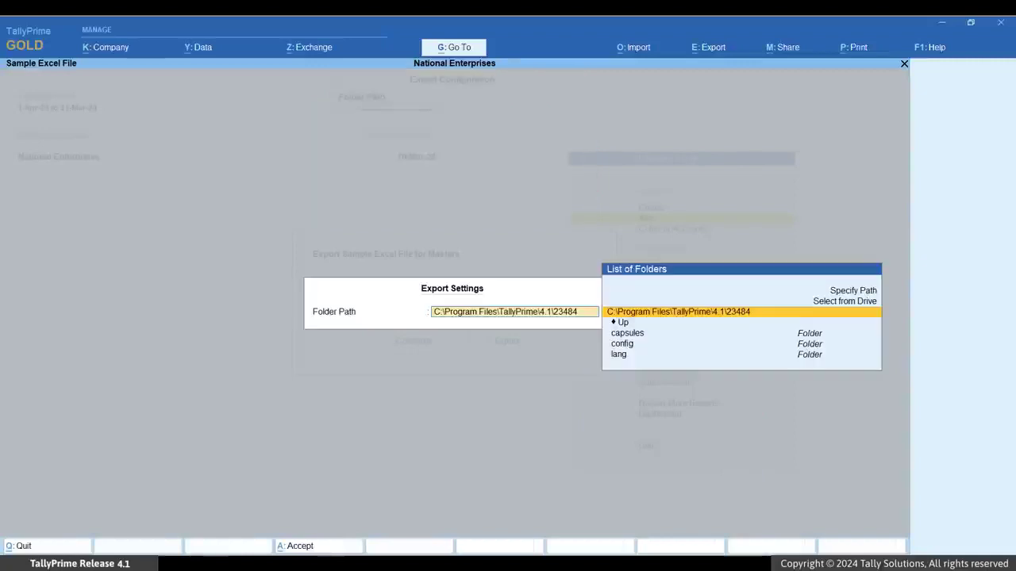
pyautogui.press('Up')
pyautogui.press('Return')
pyautogui.press('Down')
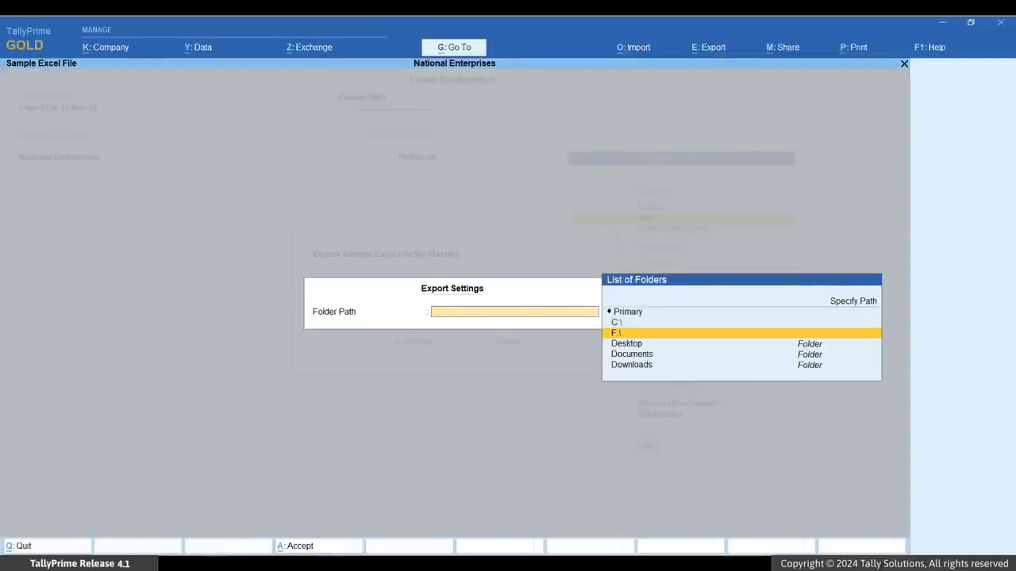
pyautogui.press('Return')
pyautogui.press('Down')
pyautogui.press('Down')
pyautogui.press('Down')
pyautogui.press('Return')
pyautogui.press('Return')
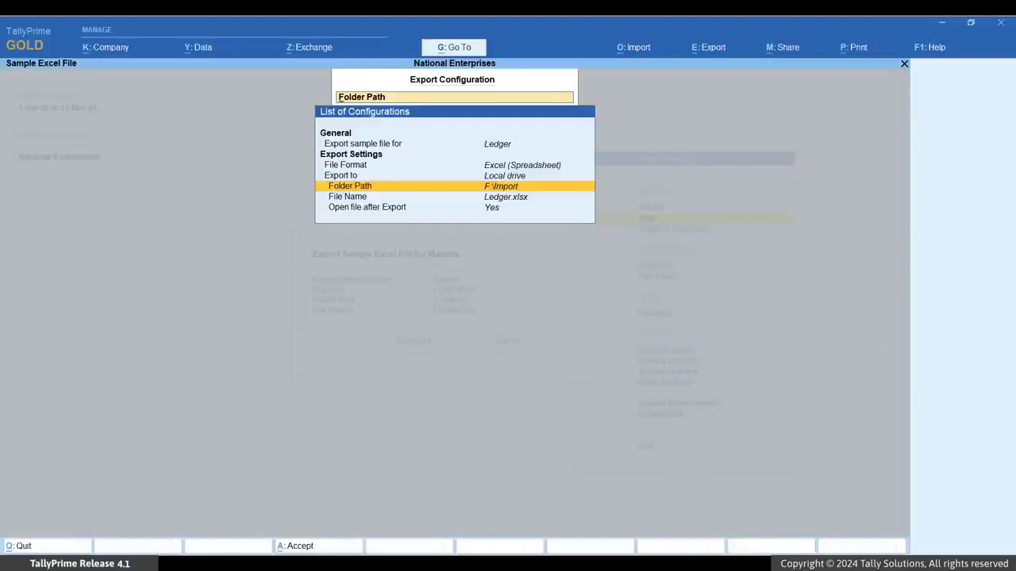
pyautogui.hotkey('ctrl', 'a')
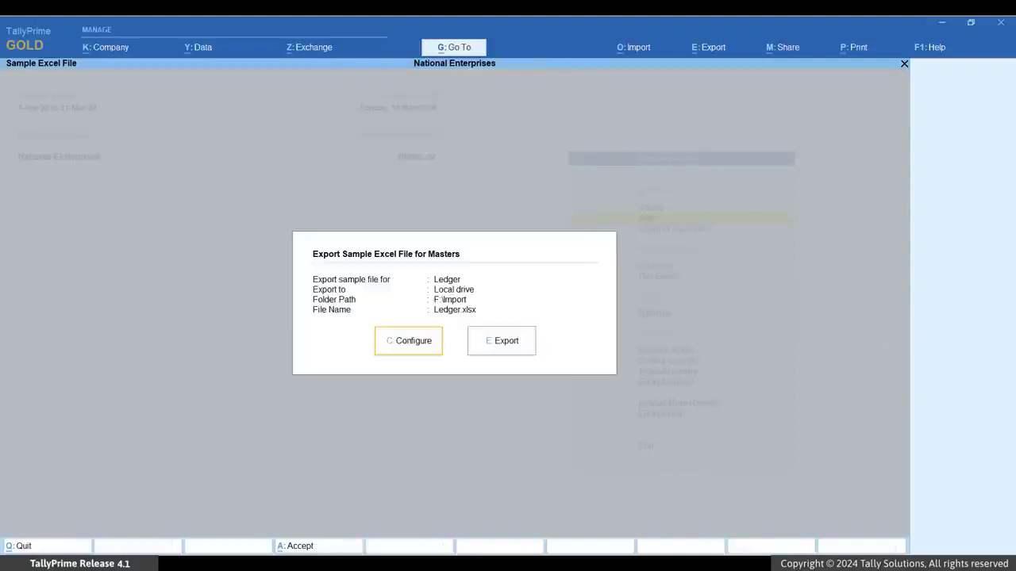
pyautogui.press('e')
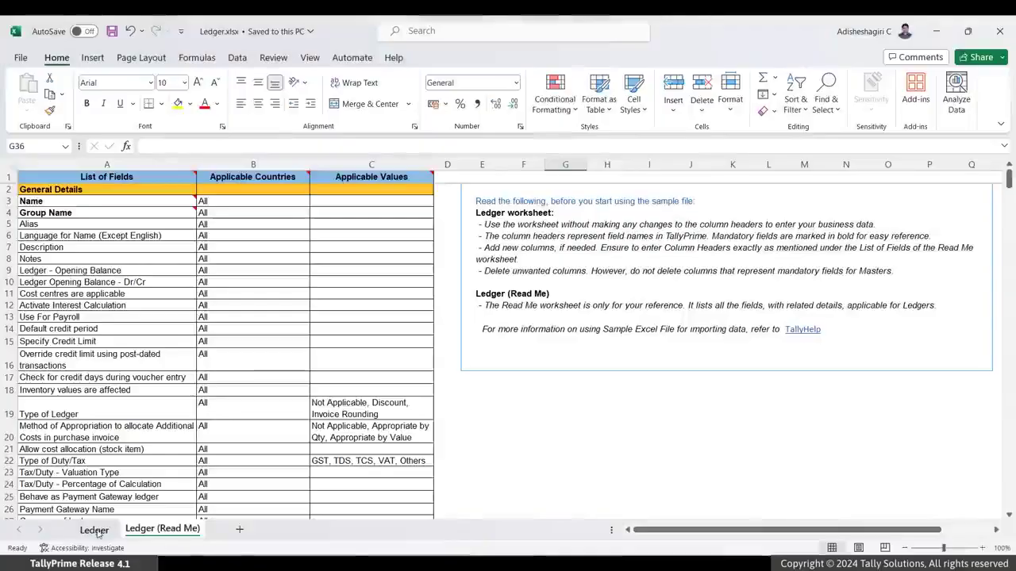
# Step: Copy the MSME Registration - Type of Enterprise field name from the Ledger (Read Me) sheet into cell M1 of the Ledger sheet
pyautogui.click(94, 530)
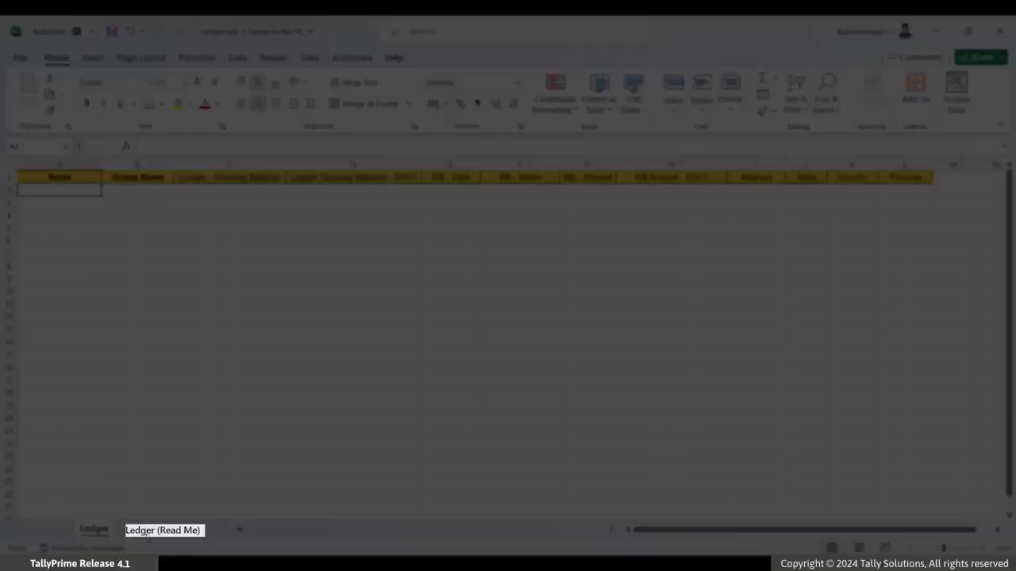
pyautogui.click(190, 530)
pyautogui.scroll(-6, 224, 407)
pyautogui.scroll(-1, 225, 407)
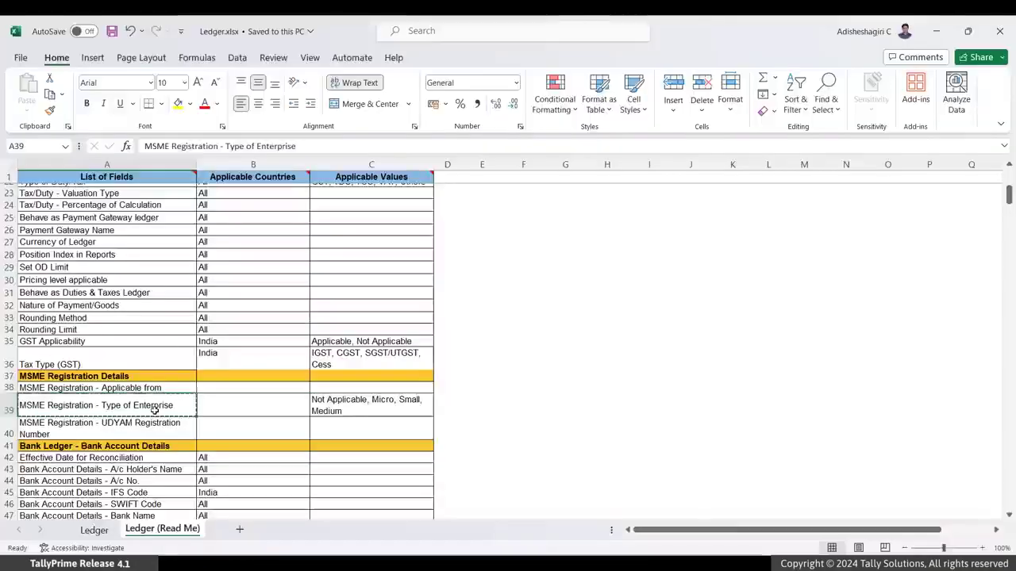
pyautogui.hotkey('ctrl', 'c')
pyautogui.click(99, 534)
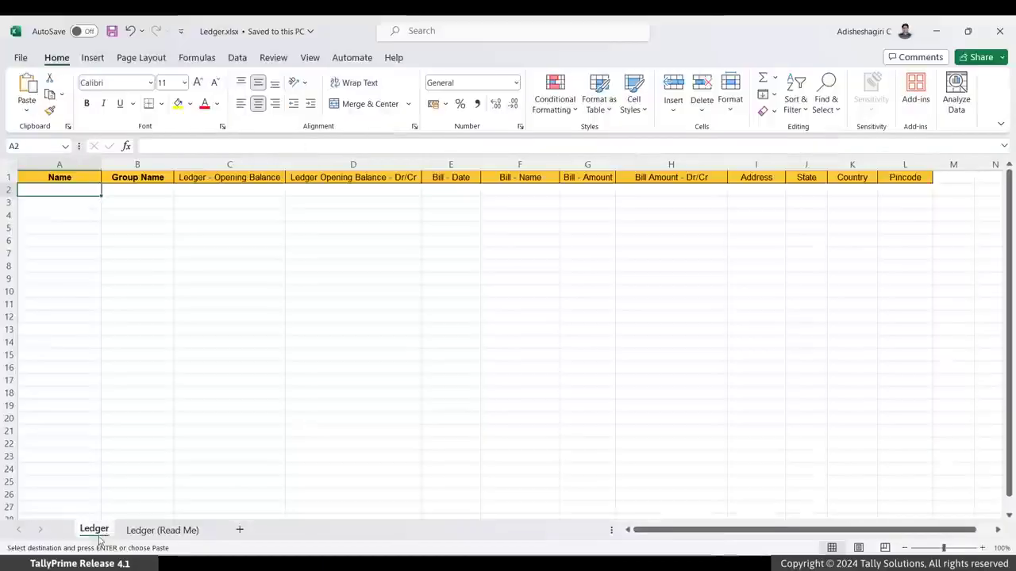
pyautogui.click(960, 179)
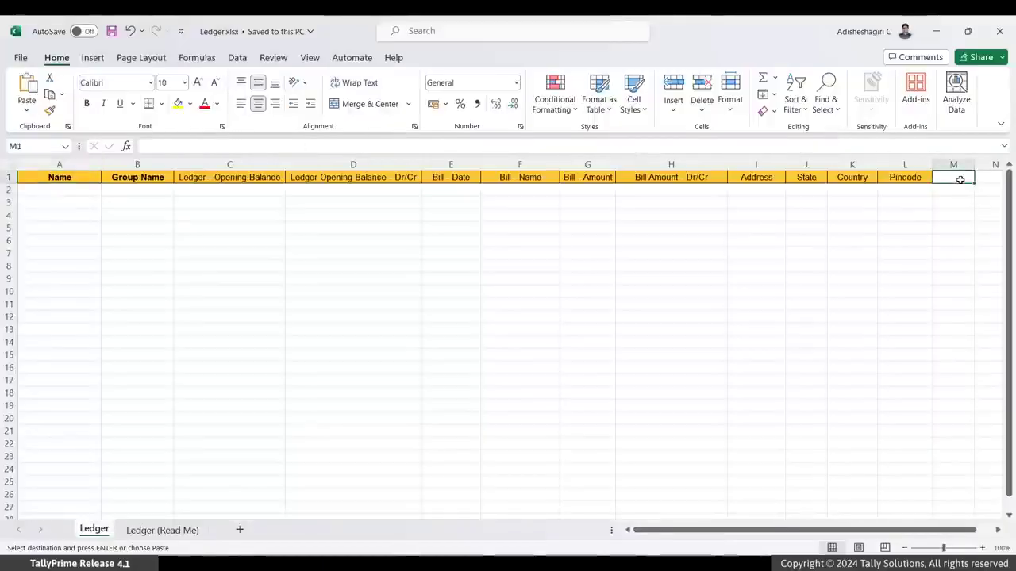
pyautogui.hotkey('ctrl', 'v')
# Step: Copy the MSME Registration - UDYAM Registration Number field name from the Read Me sheet into cell N1 of the Ledger sheet
pyautogui.click(191, 530)
pyautogui.press('Down')
pyautogui.hotkey('ctrl', 'c')
pyautogui.click(95, 530)
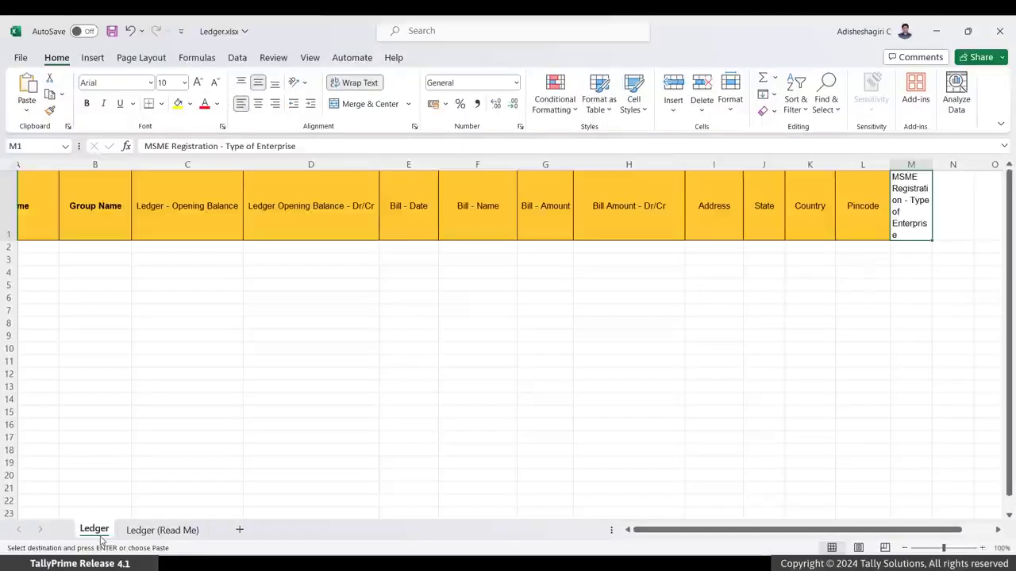
pyautogui.click(962, 223)
pyautogui.hotkey('ctrl', 'v')
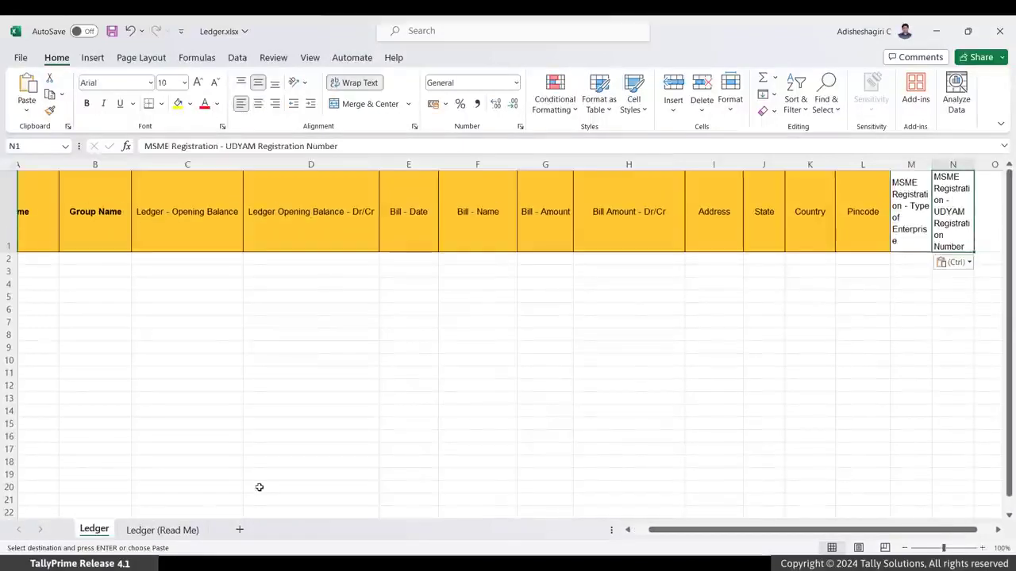
# Step: Copy the MSME Registration - Applicable from field name from the Read Me sheet into cell O1 of the Ledger sheet
pyautogui.click(150, 530)
pyautogui.click(145, 388)
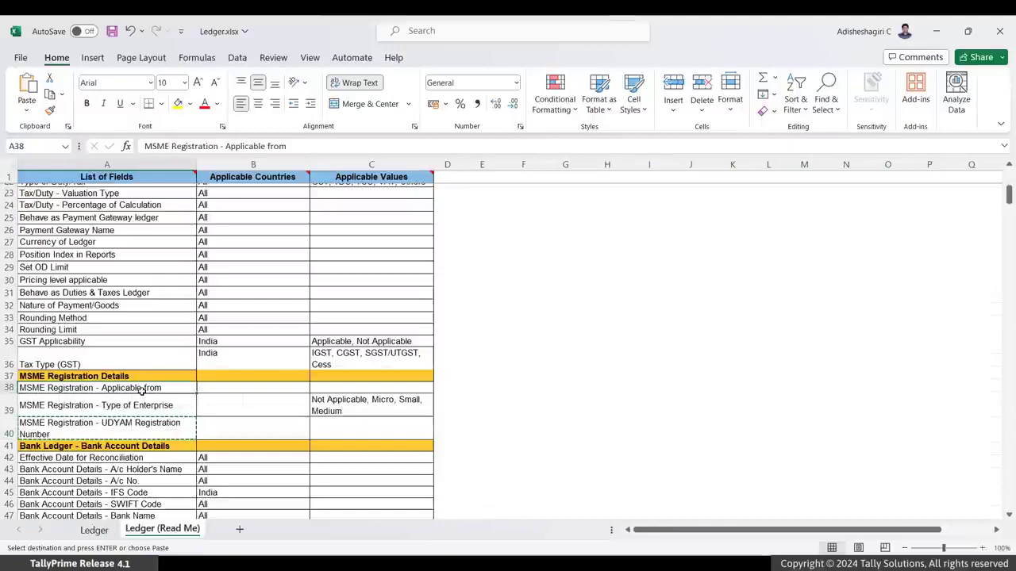
pyautogui.hotkey('ctrl', 'c')
pyautogui.click(94, 530)
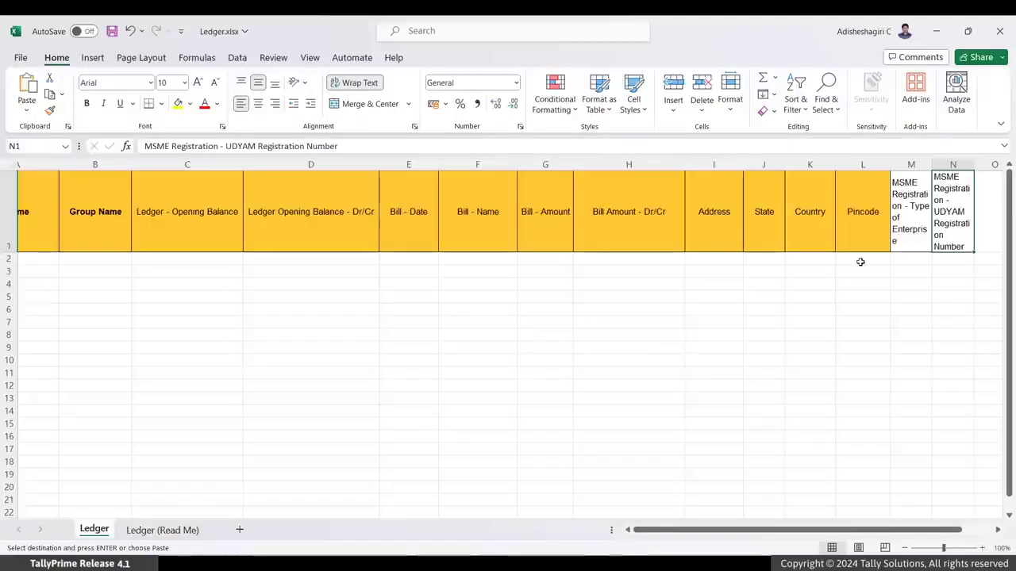
pyautogui.click(981, 237)
pyautogui.hotkey('ctrl', 'v')
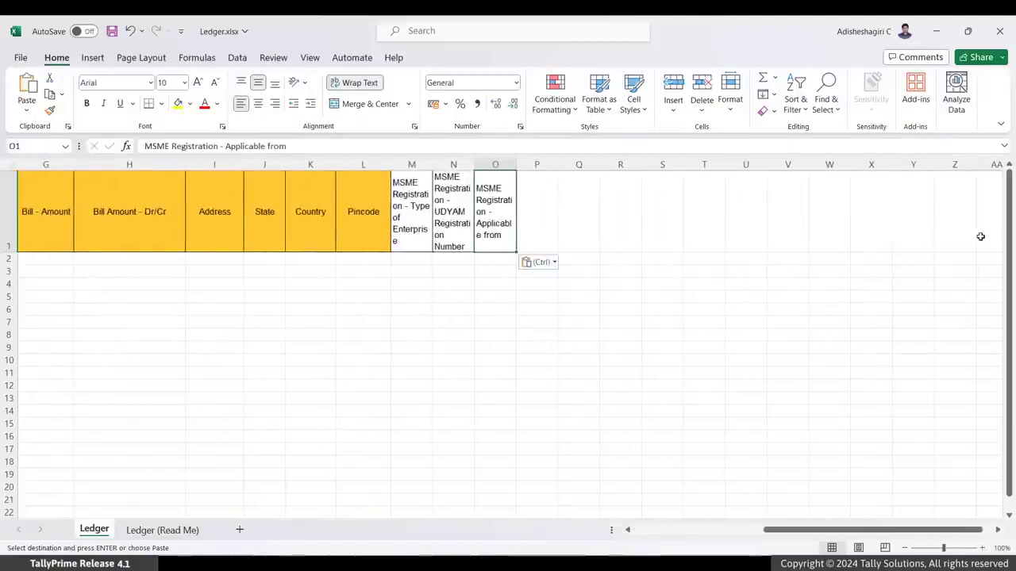
# Step: Paste the five supplier names into A2:A6 and the group Sundry Creditors into B2:B6
pyautogui.press('Left')
pyautogui.hotkey('ctrl', 'Home')
pyautogui.press('Down')
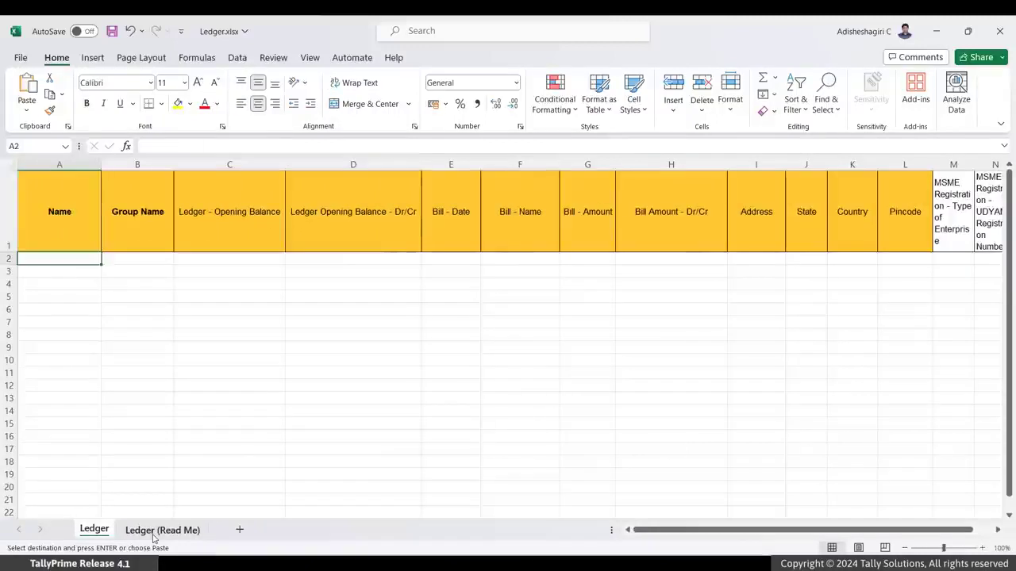
pyautogui.hotkey('ctrl', 'v')
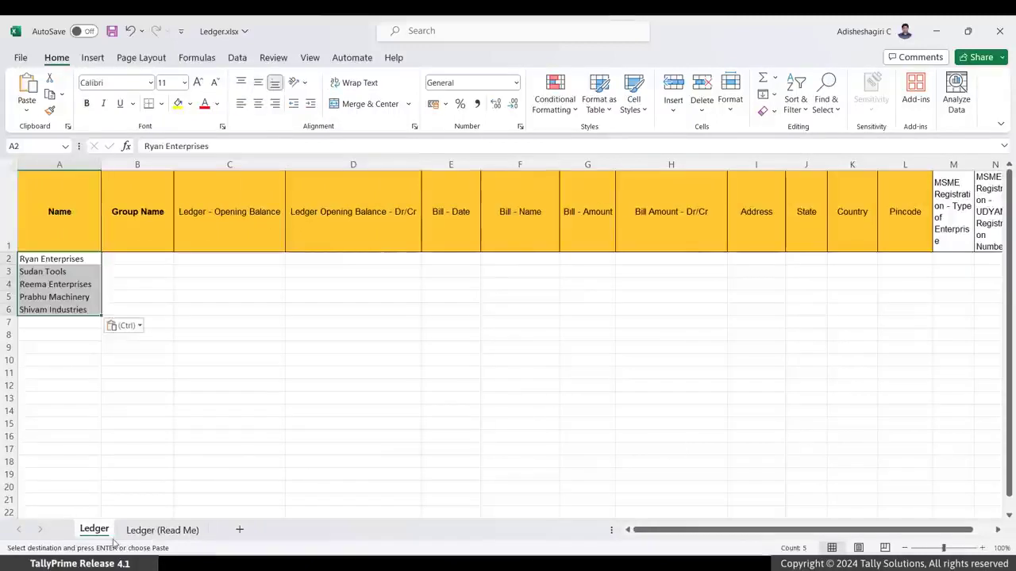
pyautogui.press('Right')
pyautogui.hotkey('ctrl', 'v')
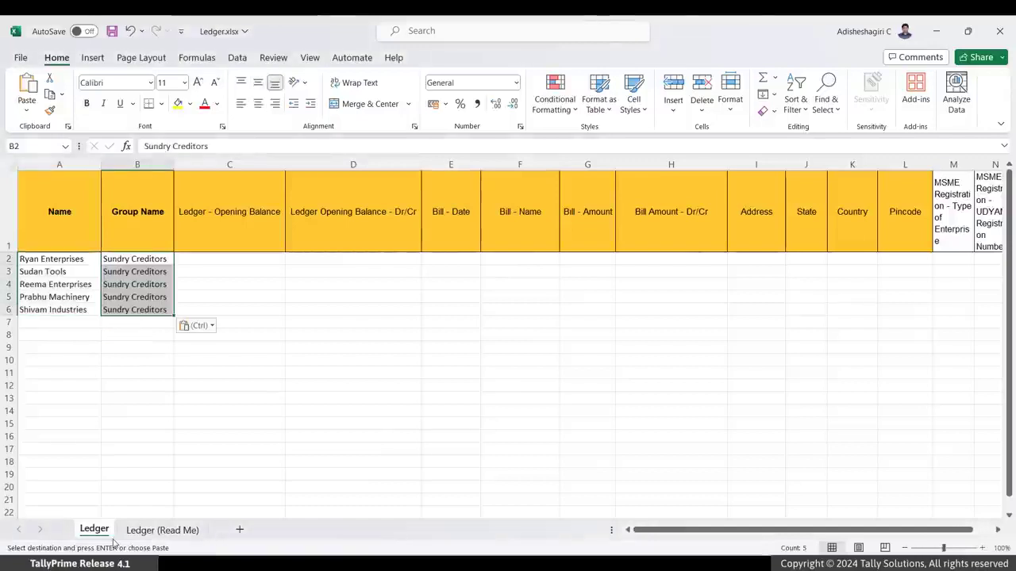
# Step: Paste the supplier addresses into I2:I6, the state Karnataka into J2:J6 and the country India into K2:K6
pyautogui.press('Right')
pyautogui.press('Right')
pyautogui.press('Right')
pyautogui.press('Right')
pyautogui.press('Right')
pyautogui.press('Right')
pyautogui.press('Right')
pyautogui.hotkey('ctrl', 'v')
pyautogui.press('Right')
pyautogui.hotkey('ctrl', 'v')
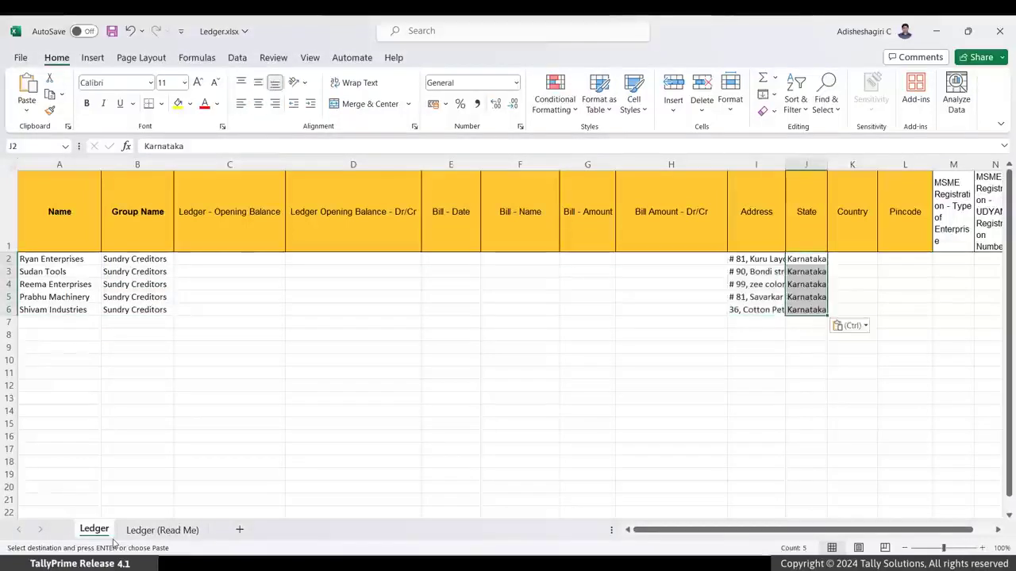
pyautogui.press('Right')
pyautogui.hotkey('ctrl', 'v')
# Step: Paste the enterprise types Micro, Small, Micro, Small and Micro into M2:M6 of the Ledger sheet
pyautogui.press('Right')
pyautogui.press('Right')
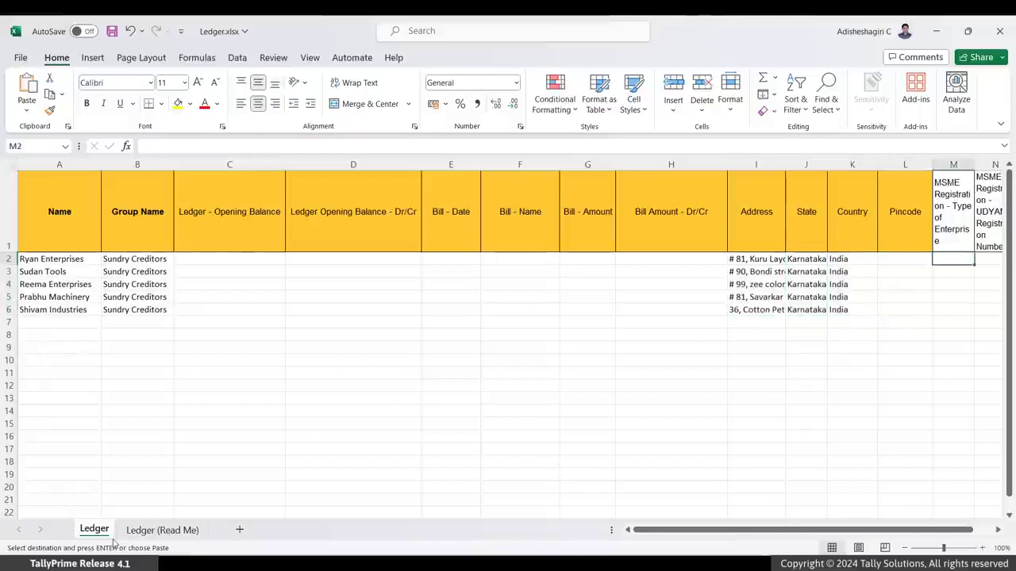
pyautogui.hotkey('ctrl', 'v')
# Step: Paste the suppliers' UDYAM registration numbers into N2:N6 and the applicable-from date 01-Apr-23 into O2:O6
pyautogui.press('Right')
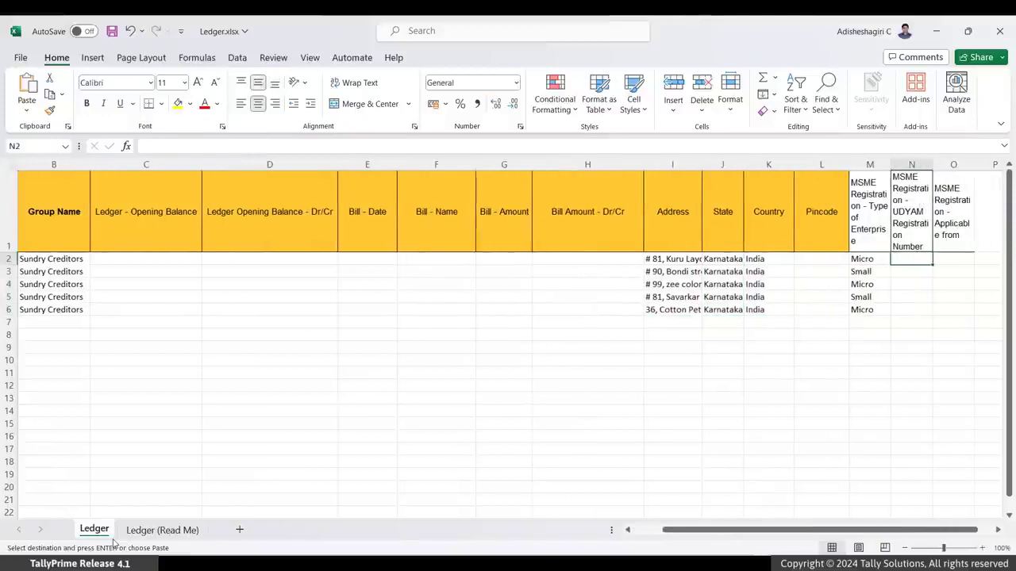
pyautogui.hotkey('ctrl', 'v')
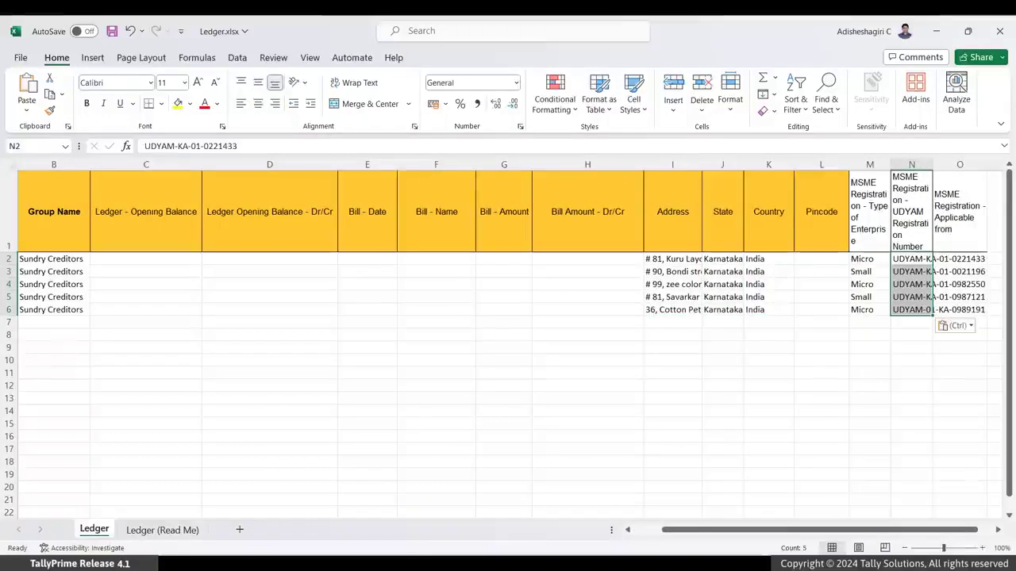
pyautogui.press('Right')
pyautogui.hotkey('ctrl', 'v')
pyautogui.press('Up')
pyautogui.press('Down')
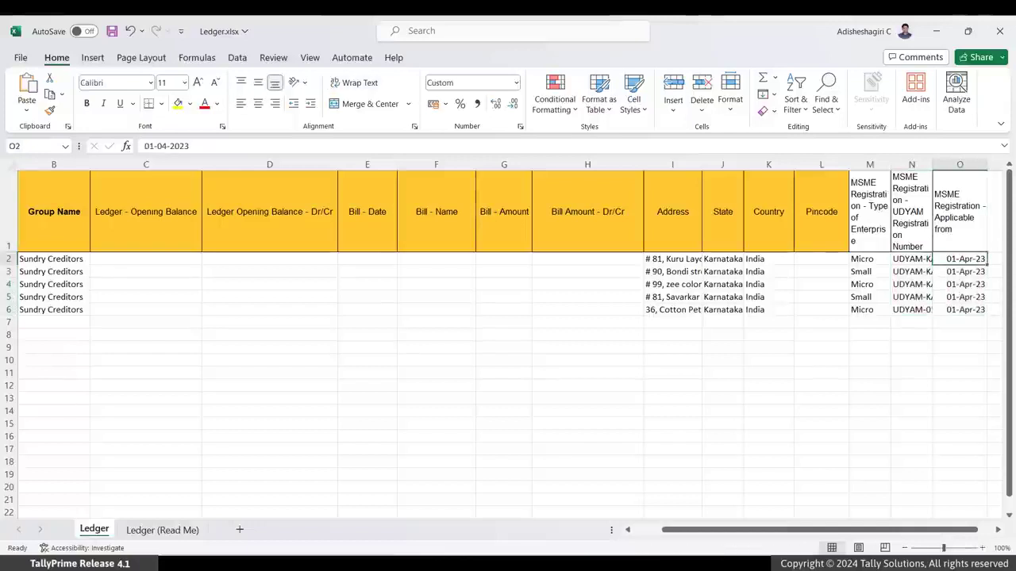
# Step: Switch to TallyPrime and set up a masters import from the Ledger worksheet of Ledger.xlsx in F:\Import
pyautogui.hotkey('alt', 'Tab')
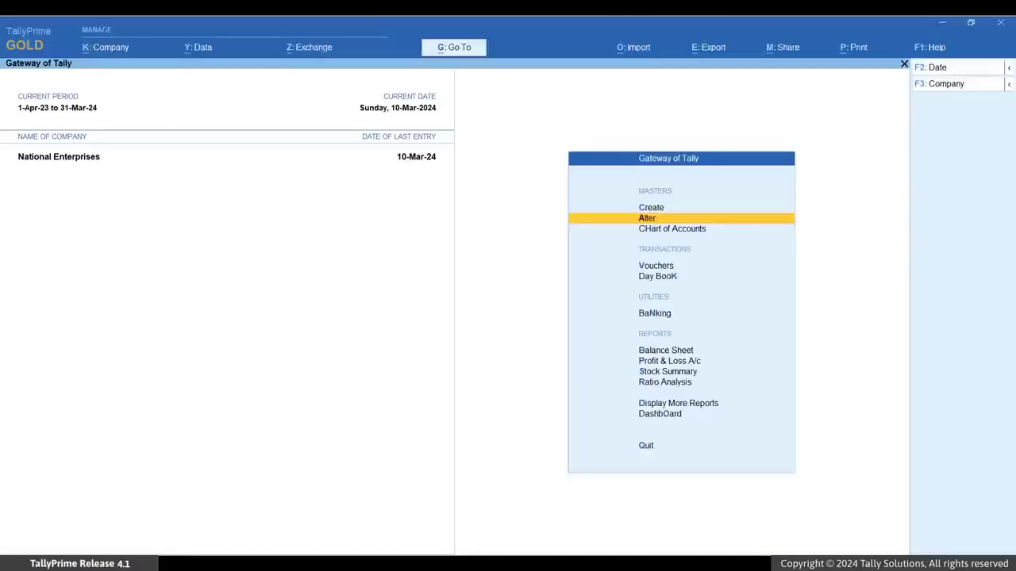
pyautogui.hotkey('alt', 'o')
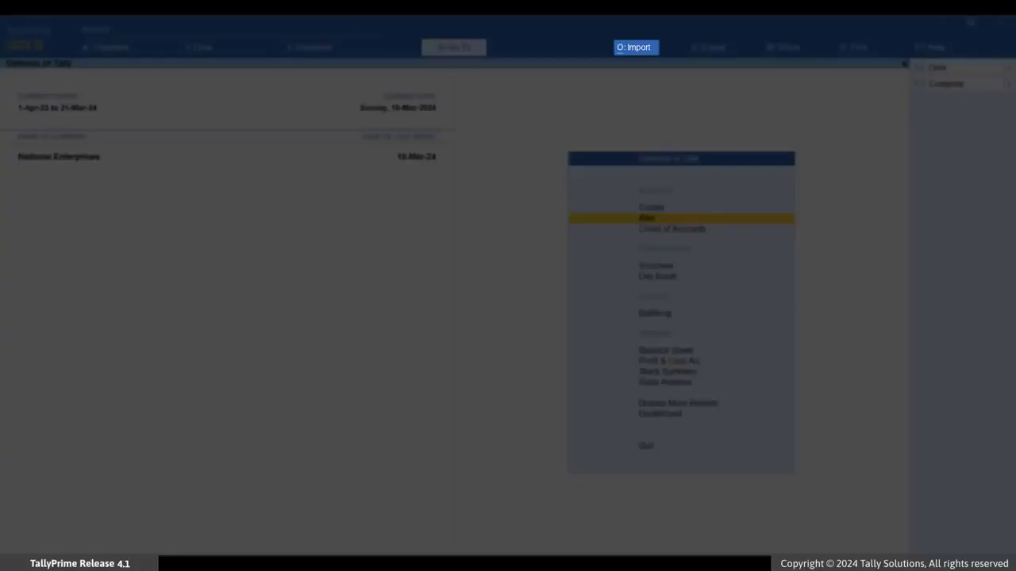
pyautogui.hotkey('alt', 'o')
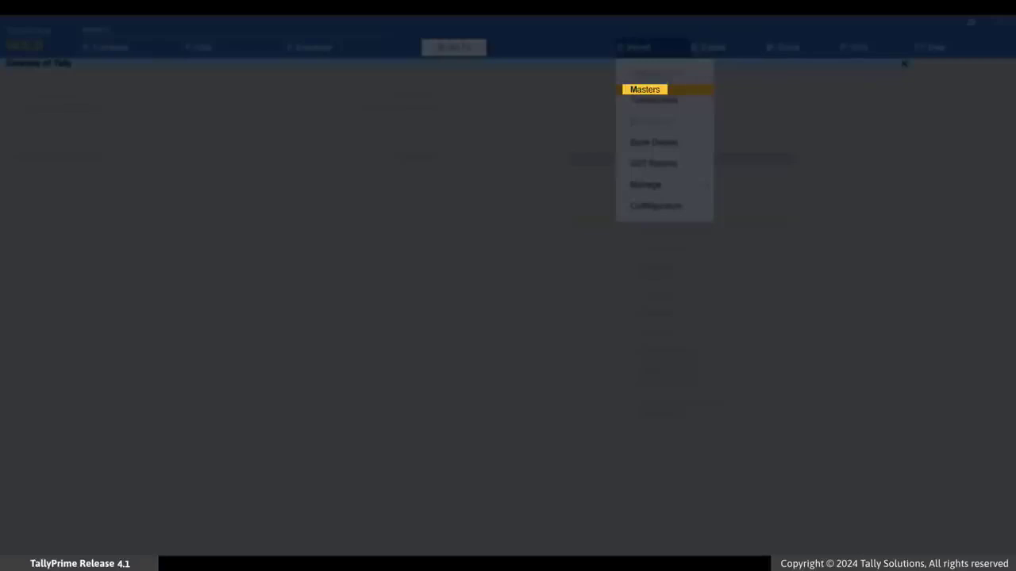
pyautogui.press('Return')
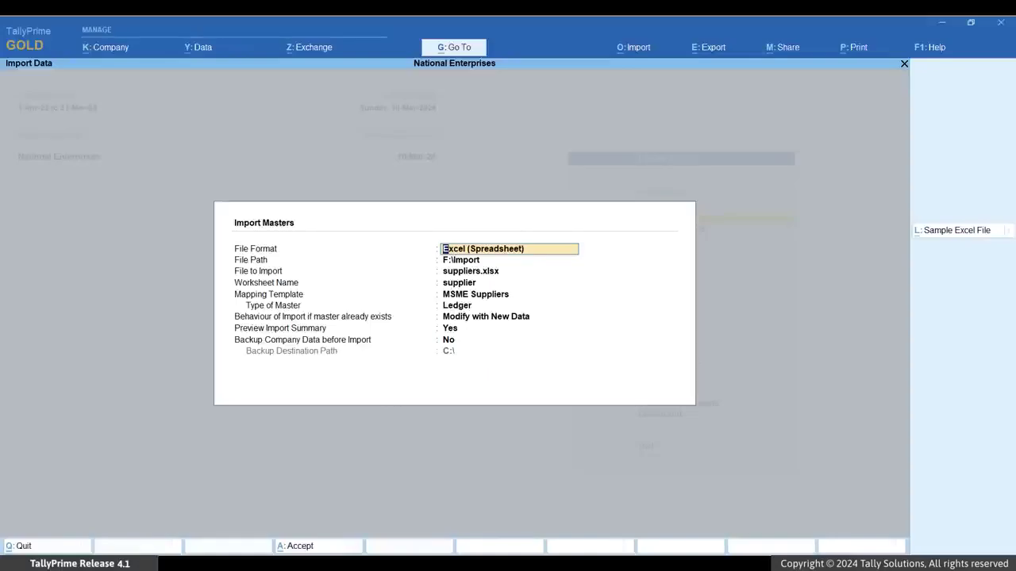
pyautogui.press('Return')
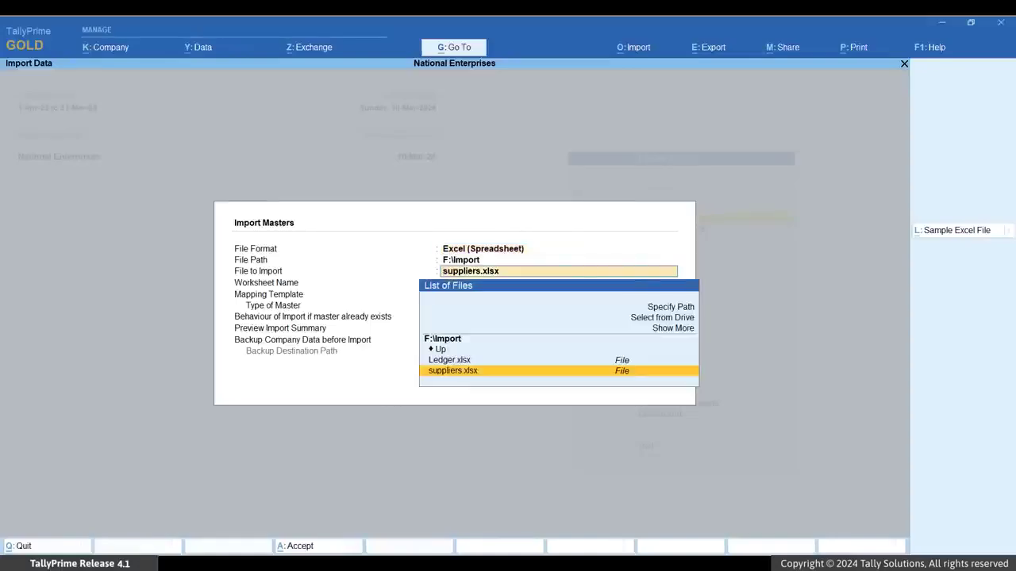
pyautogui.press('Up')
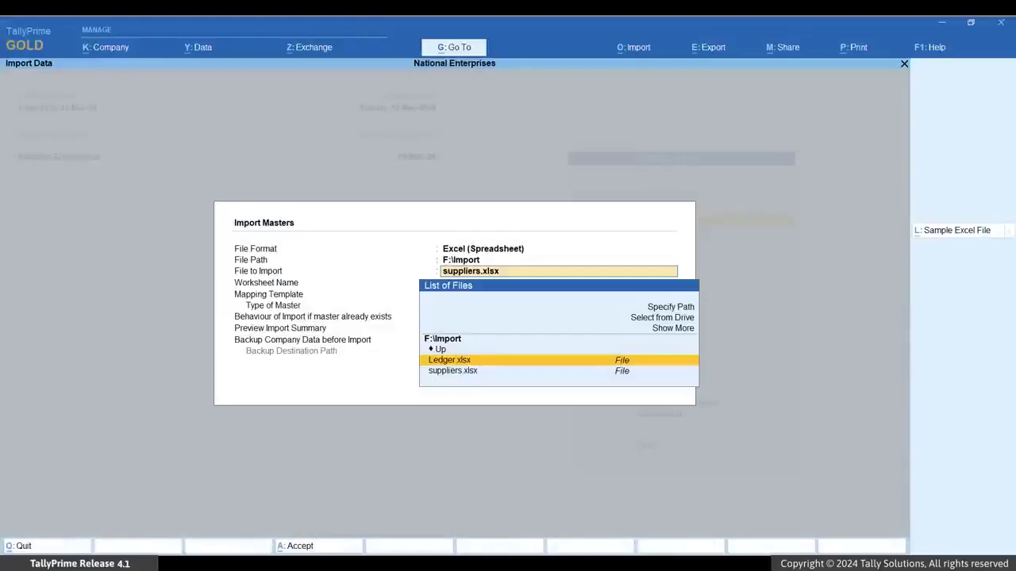
pyautogui.press('Return')
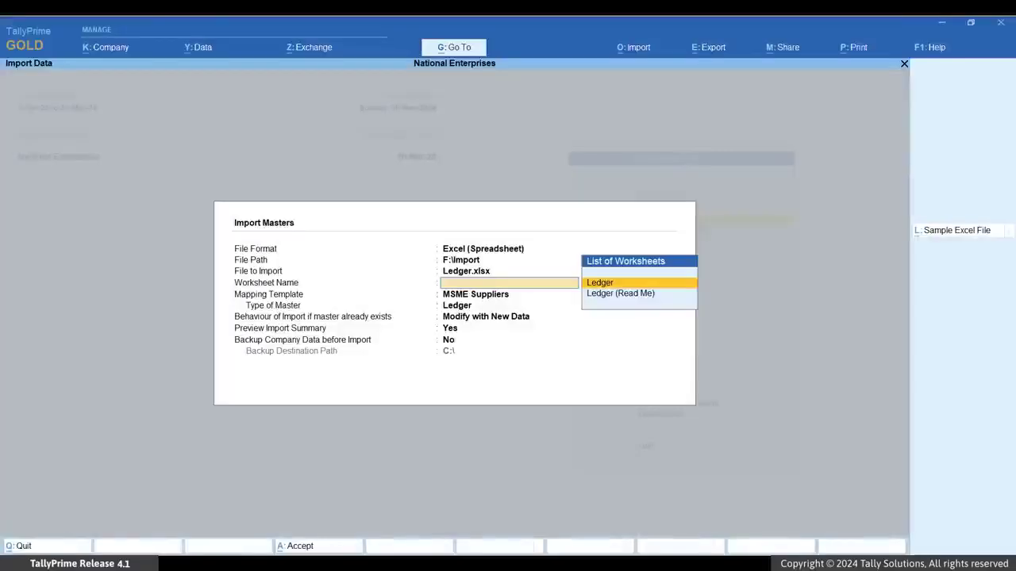
pyautogui.press('Return')
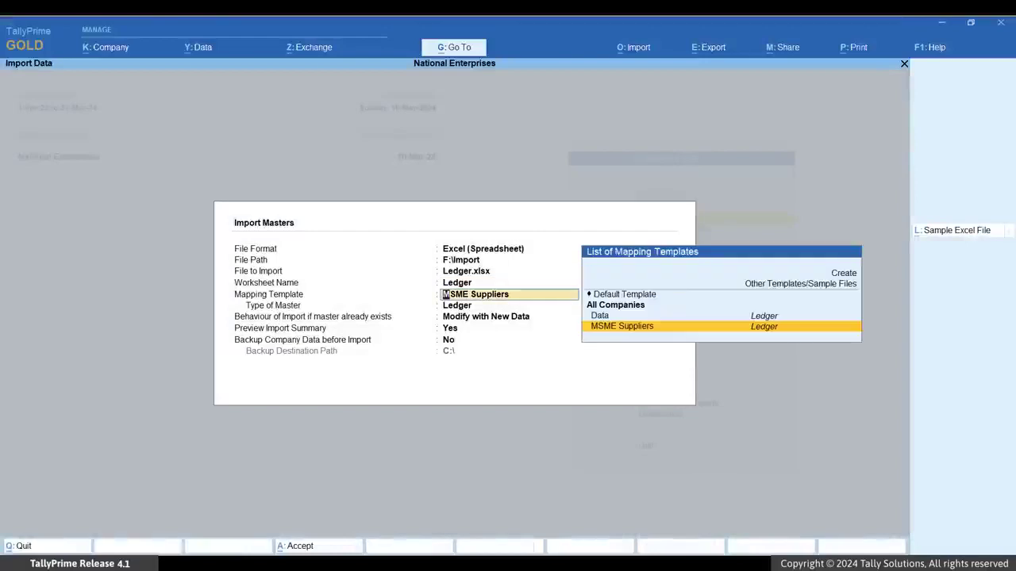
# Step: Import the Ledger masters using the Default Template, modifying existing masters with new data, with an import preview and no company data backup
pyautogui.press('Up')
pyautogui.press('Up')
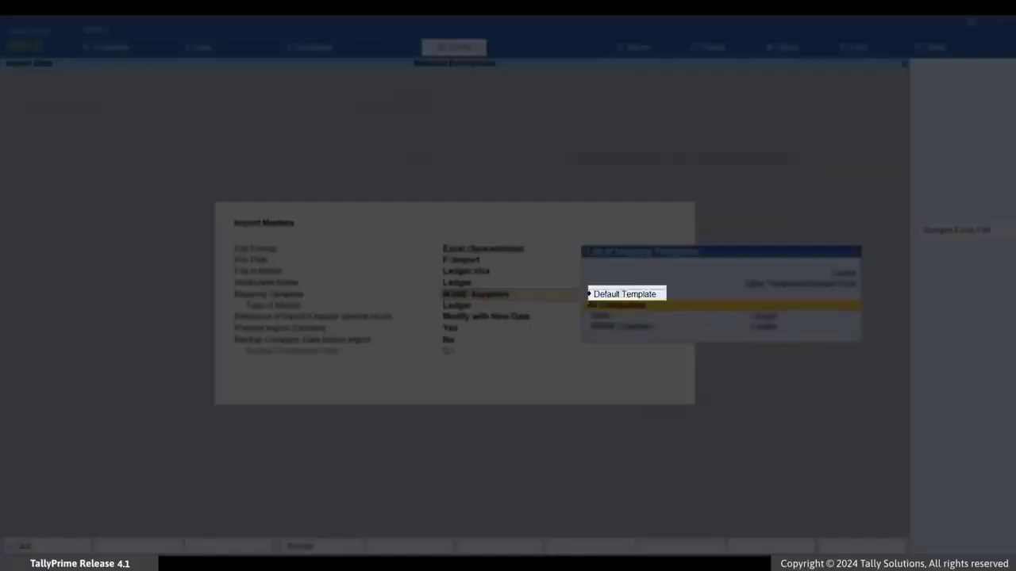
pyautogui.press('Return')
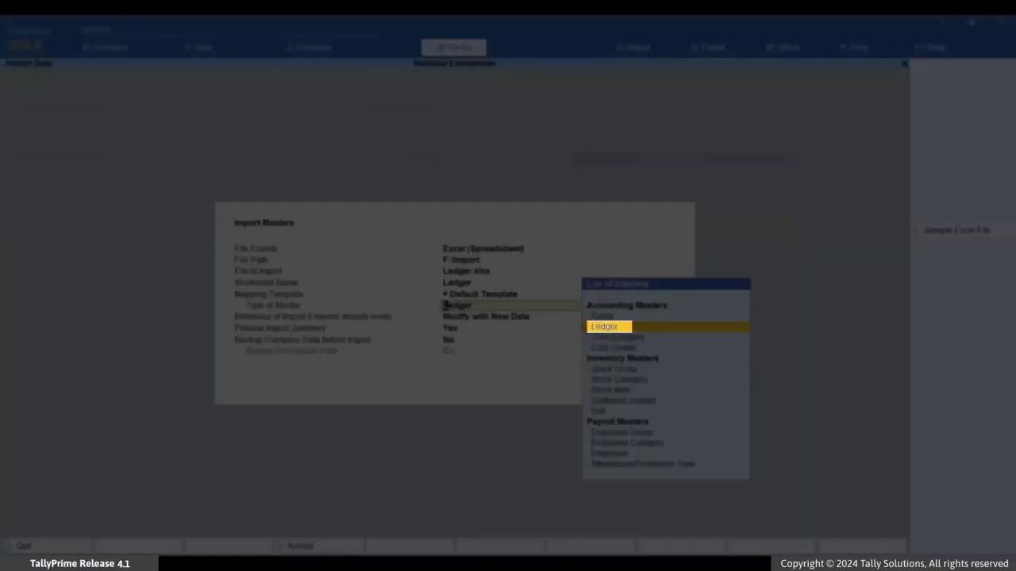
pyautogui.press('Return')
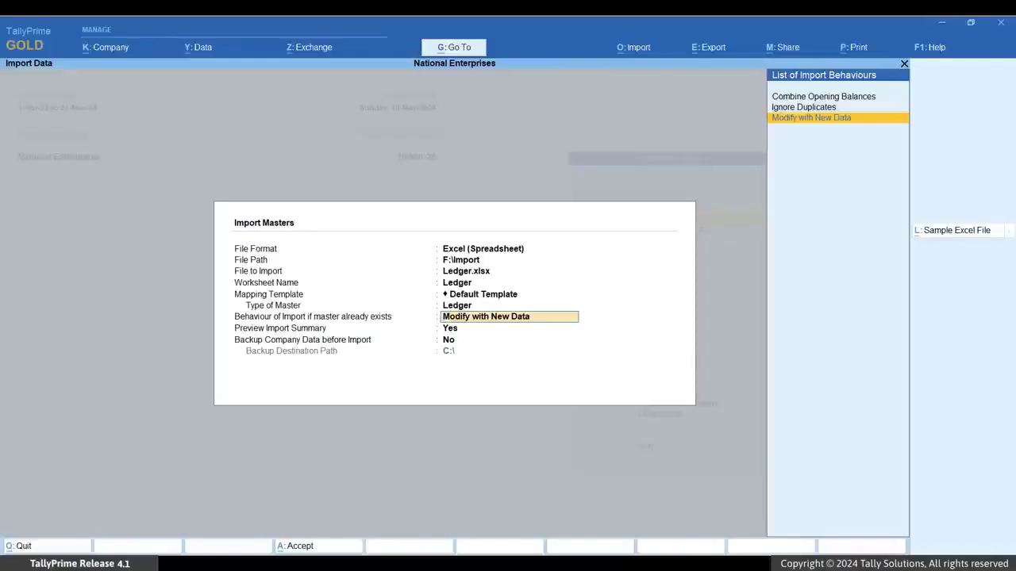
pyautogui.press('Return')
pyautogui.press('Return')
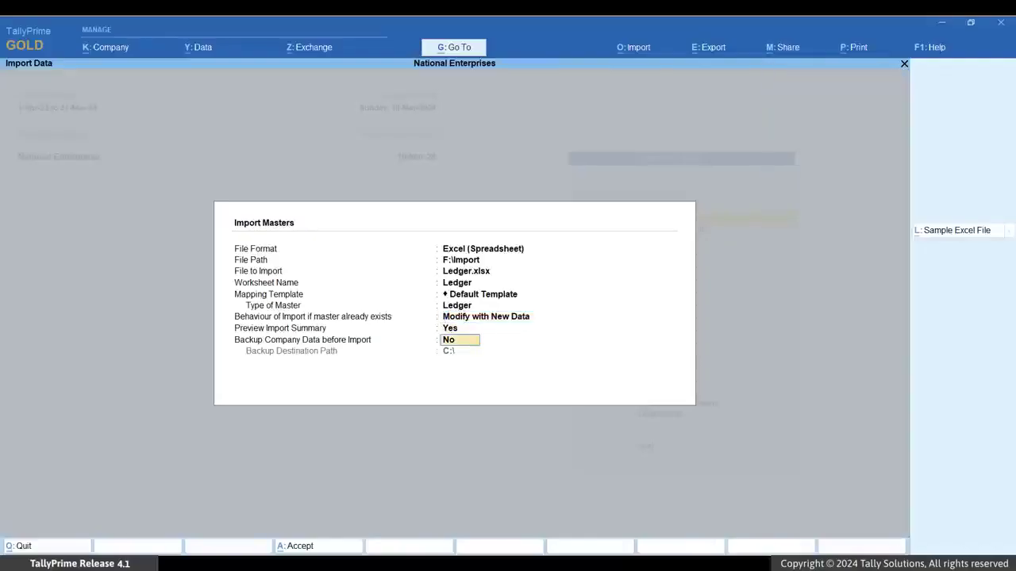
pyautogui.press('Return')
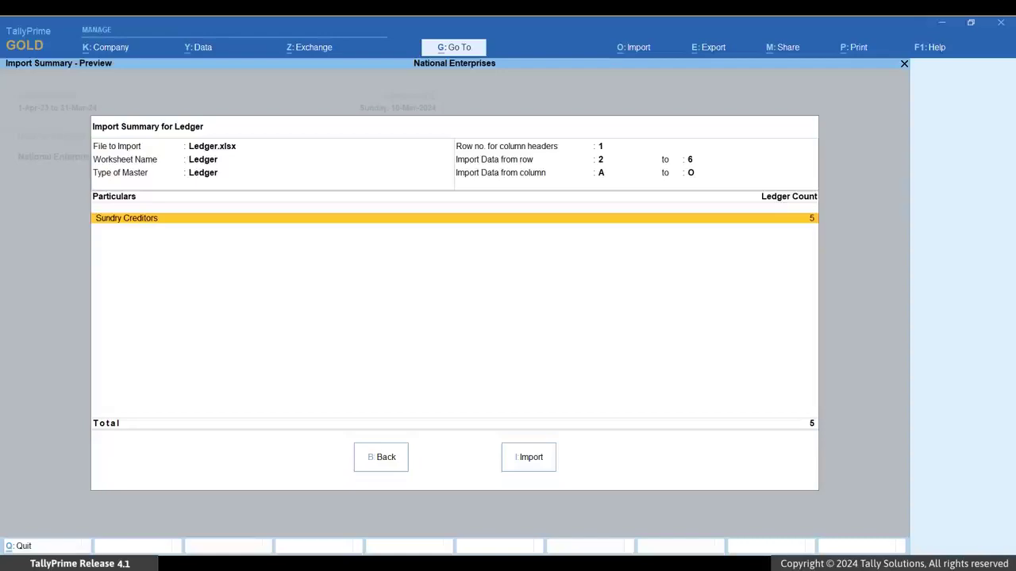
pyautogui.press('i')
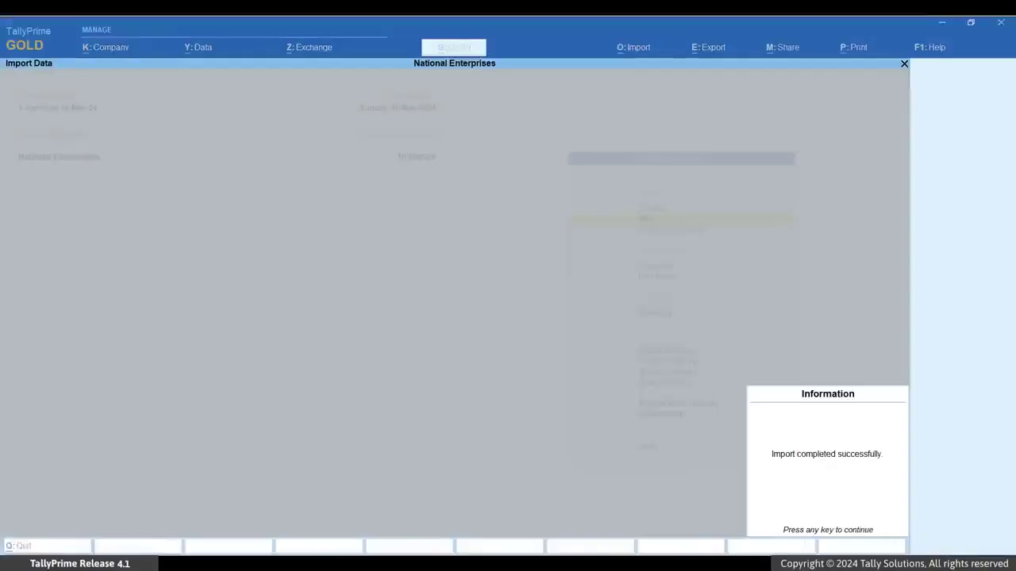
pyautogui.press('Return')
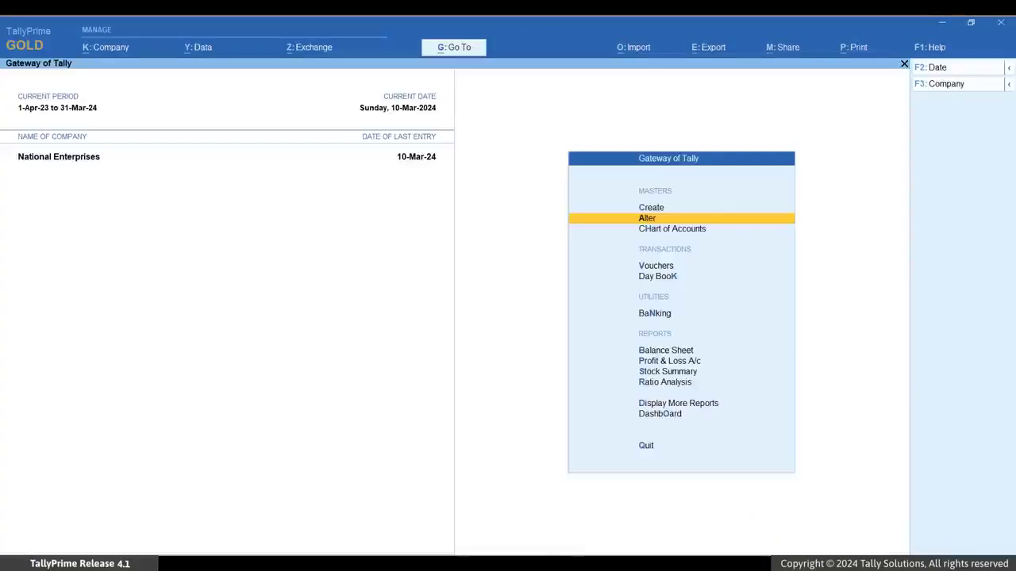
# Step: Open a supplier ledger from the ledger list for alteration
pyautogui.press('Return')
pyautogui.press('Down')
pyautogui.press('Return')
pyautogui.press('Down')
pyautogui.press('Down')
pyautogui.press('Down')
pyautogui.press('Down')
pyautogui.press('Down')
pyautogui.press('Down')
pyautogui.press('Down')
pyautogui.press('Down')
pyautogui.press('Down')
pyautogui.press('Down')
pyautogui.press('Down')
pyautogui.press('Down')
pyautogui.press('Down')
pyautogui.press('Down')
pyautogui.press('Down')
pyautogui.press('Down')
pyautogui.press('Down')
pyautogui.press('Down')
pyautogui.press('Down')
pyautogui.press('Down')
pyautogui.press('Down')
pyautogui.press('Return')
# Step: Go through the supplier ledger's fields and examine its MSME registration details
pyautogui.press('Return')
pyautogui.press('Return')
pyautogui.press('Return')
pyautogui.press('Return')
pyautogui.press('Return')
pyautogui.press('Return')
pyautogui.press('Return')
pyautogui.press('Return')
pyautogui.press('Return')
pyautogui.press('Return')
pyautogui.press('Return')
pyautogui.press('Return')
pyautogui.press('Return')
pyautogui.press('Return')
pyautogui.press('Return')
pyautogui.press('Return')
pyautogui.write('y')
pyautogui.press('Return')
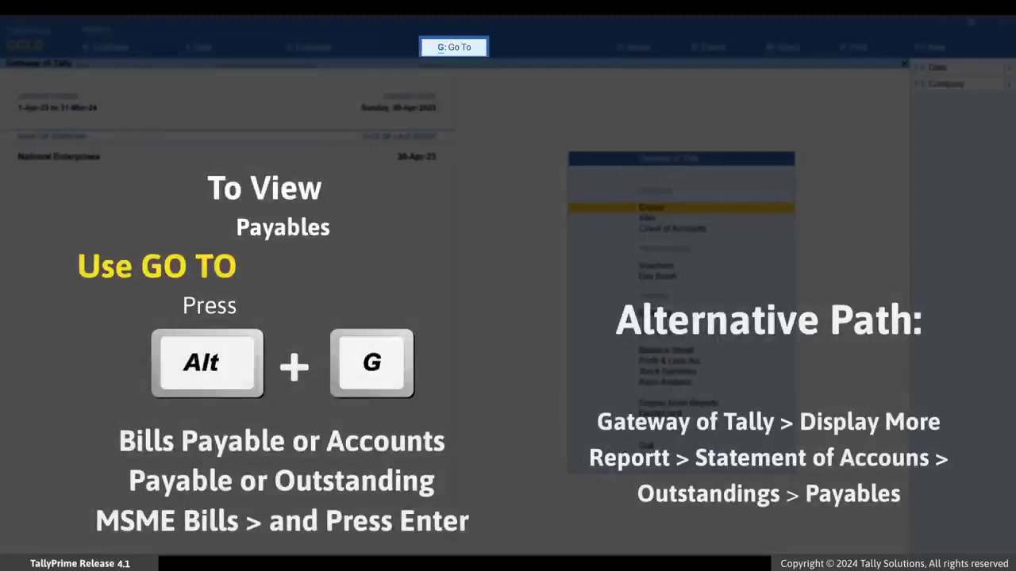
# Step: Find and open the Bills Payable report by searching the reports for Paya
pyautogui.hotkey('alt', 'g')
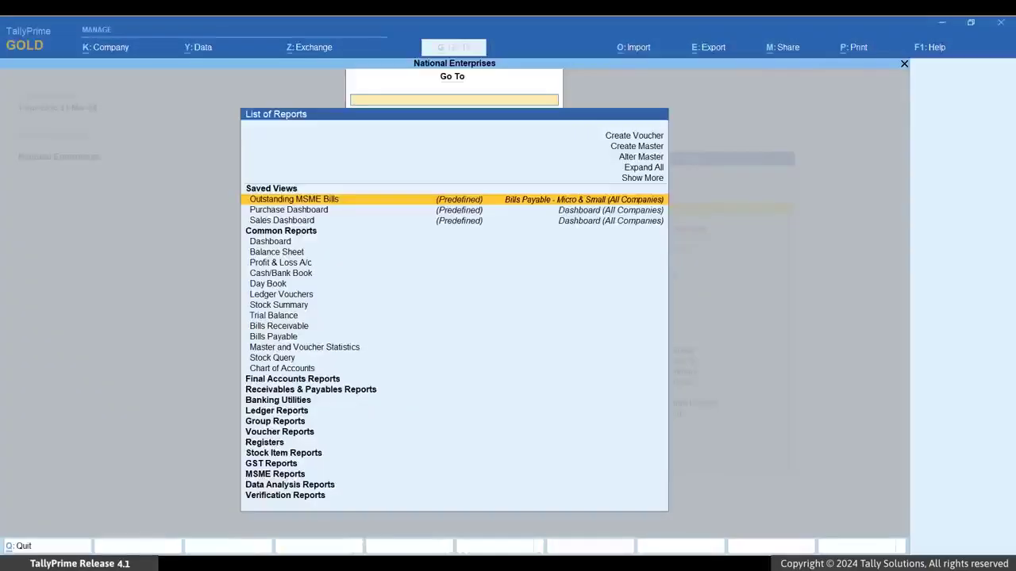
pyautogui.write('Paya')
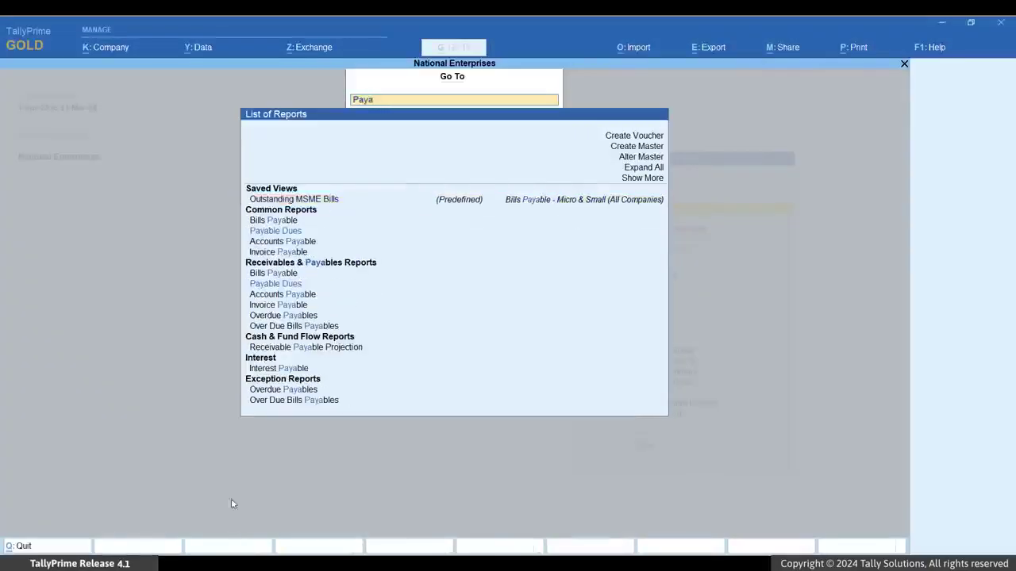
pyautogui.press('Return')
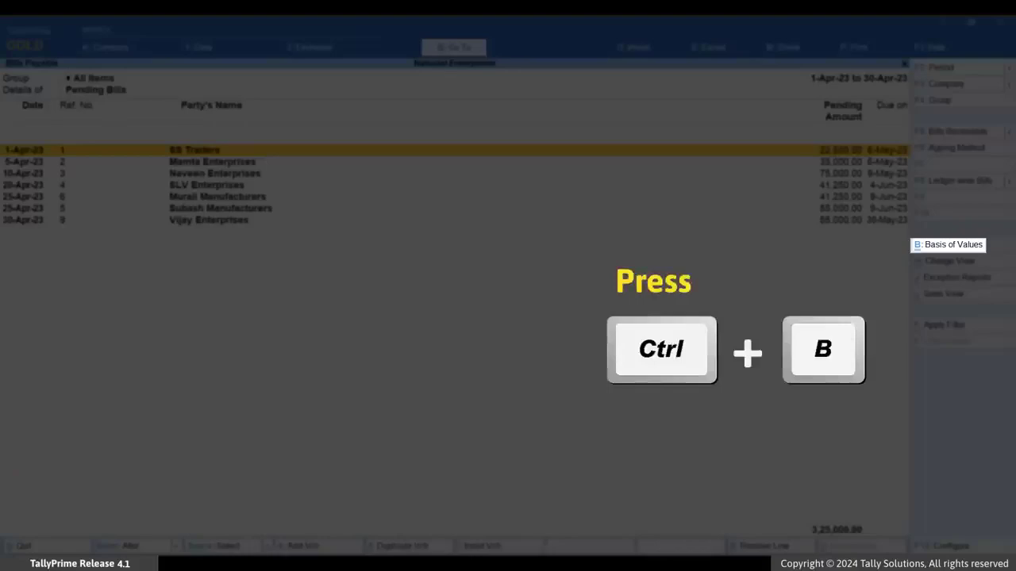
# Step: Restrict the Bills Payable report to bills of Micro & Small Parties
pyautogui.hotkey('ctrl', 'b')
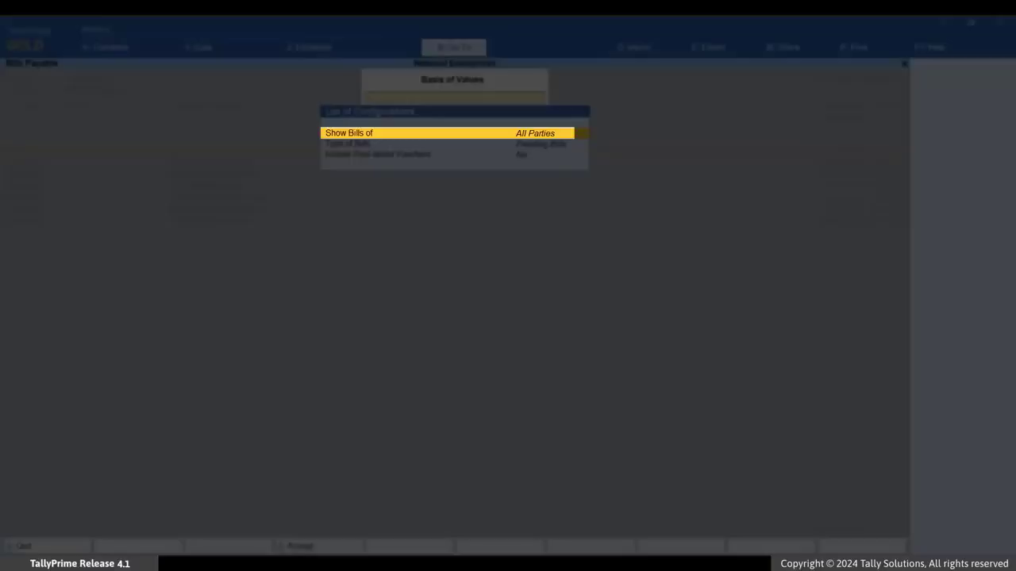
pyautogui.press('Return')
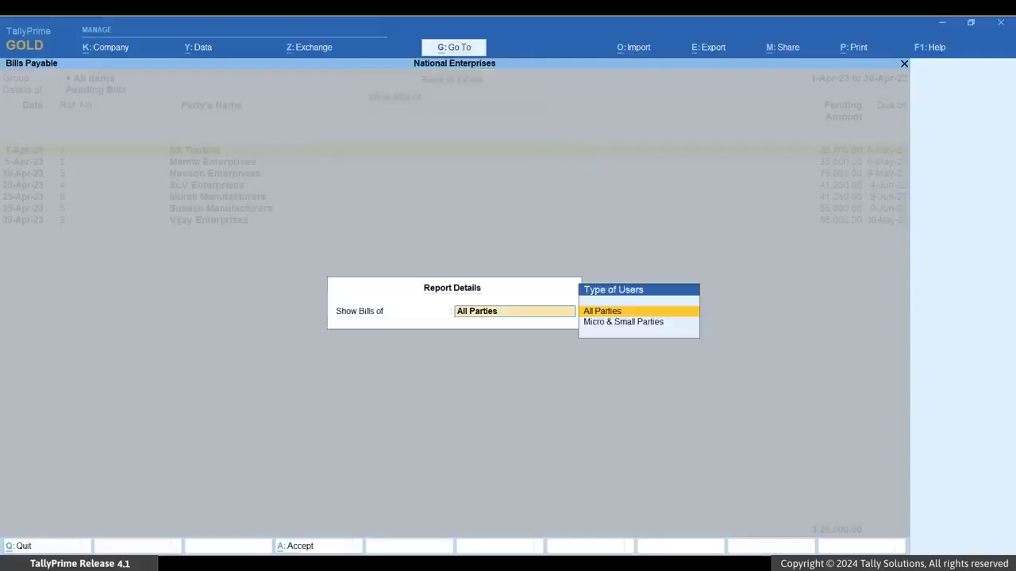
pyautogui.press('Down')
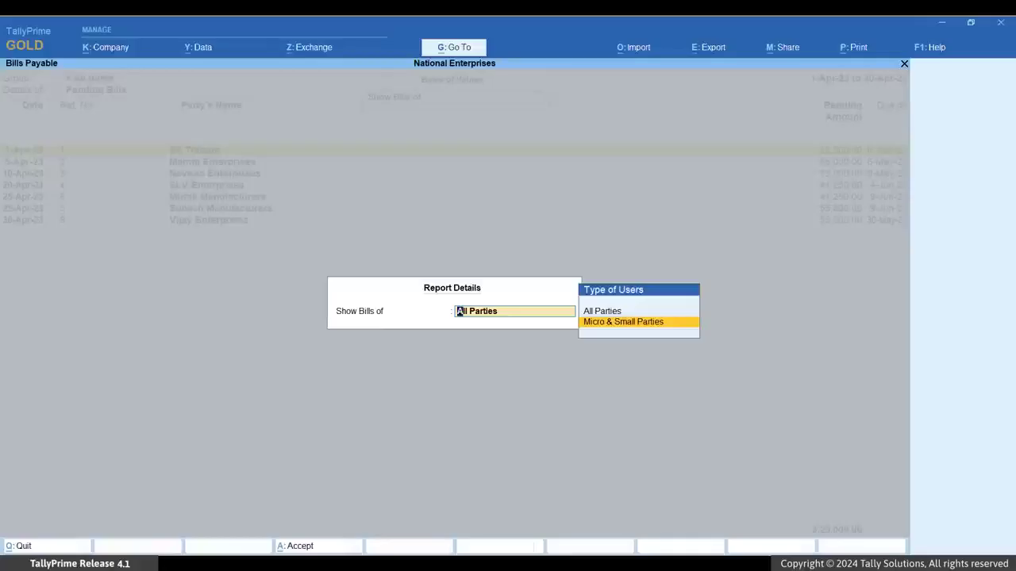
pyautogui.press('Return')
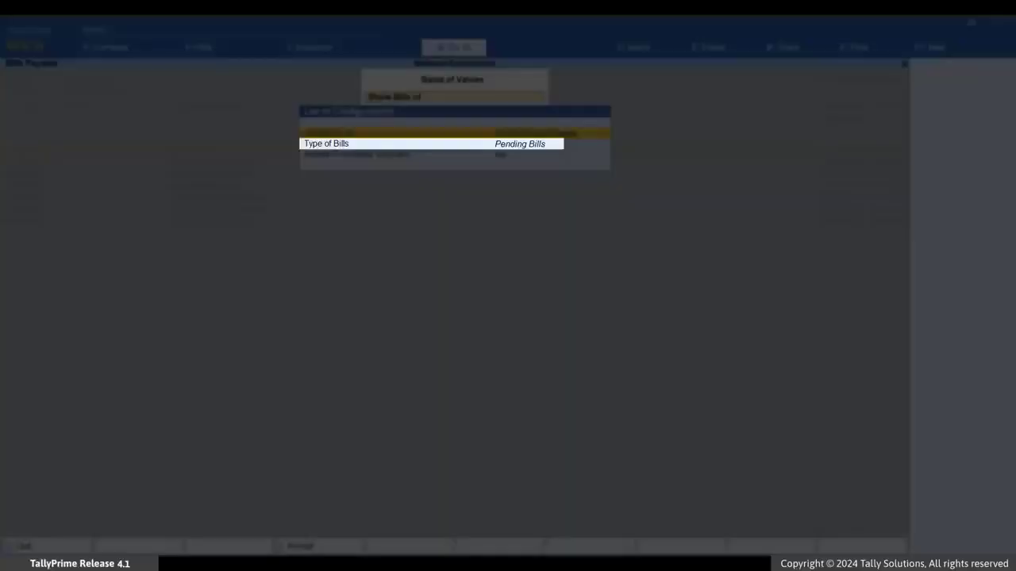
# Step: Set the type of bills to Bills Due in Upcoming Days, covering the next 10 days, and apply the report's basis of values
pyautogui.press('Down')
pyautogui.press('Return')
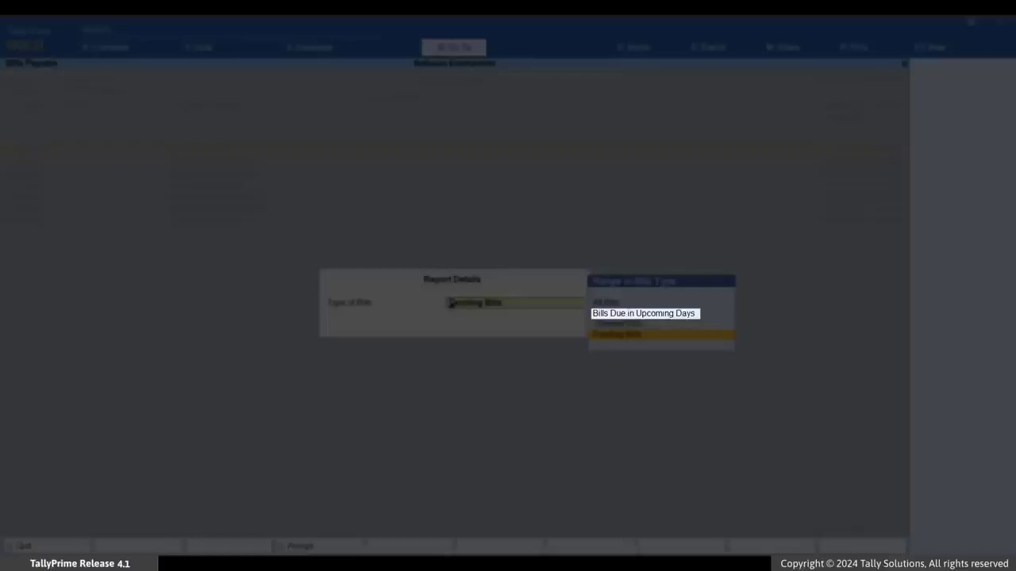
pyautogui.press('Up')
pyautogui.press('Up')
pyautogui.press('Return')
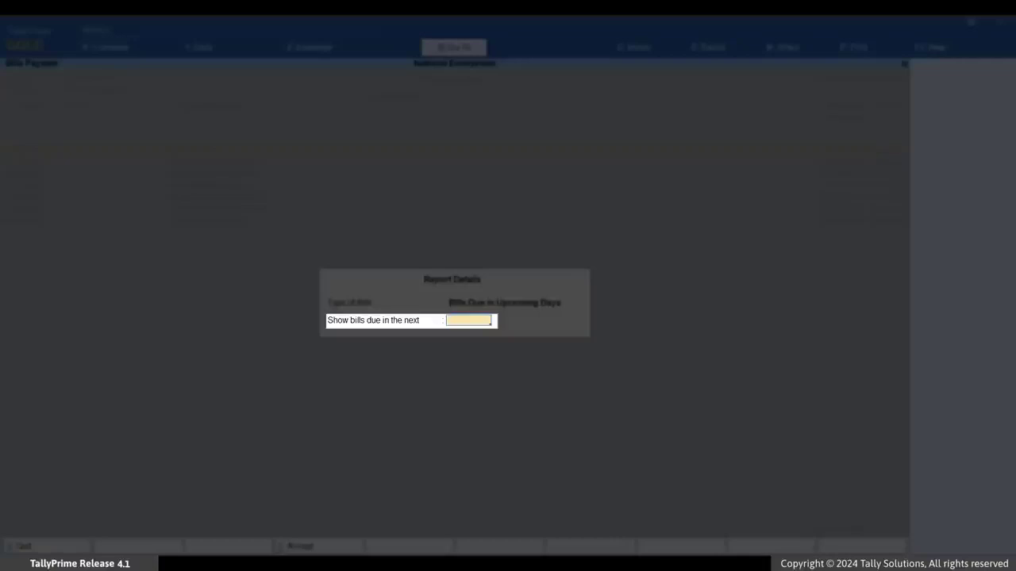
pyautogui.write('10')
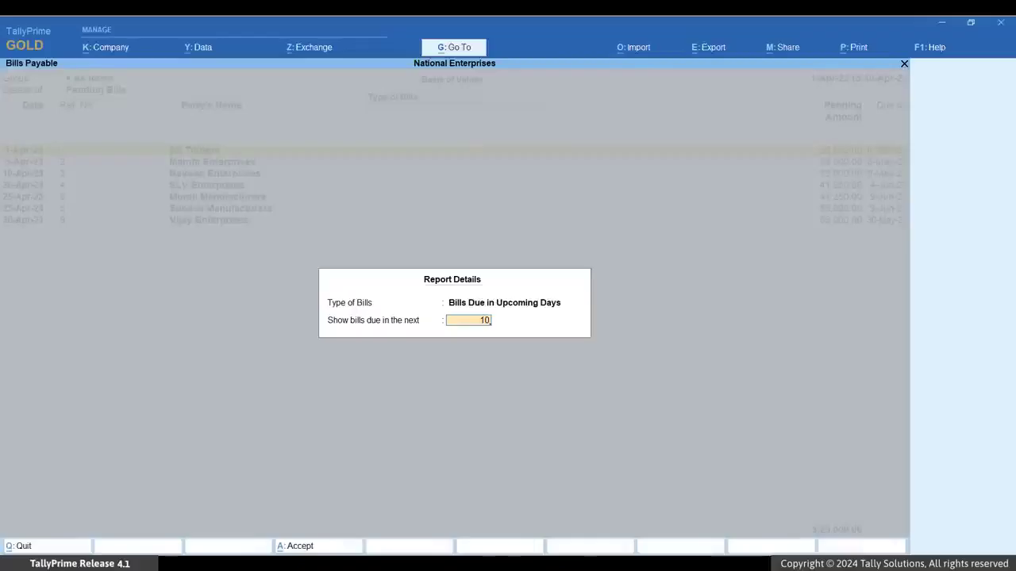
pyautogui.press('Return')
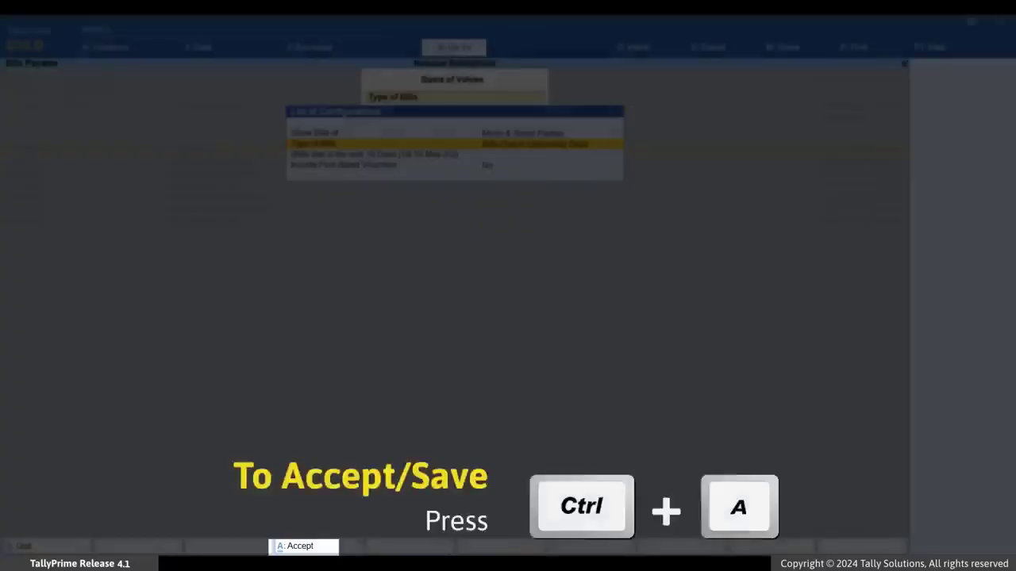
pyautogui.hotkey('ctrl', 'a')
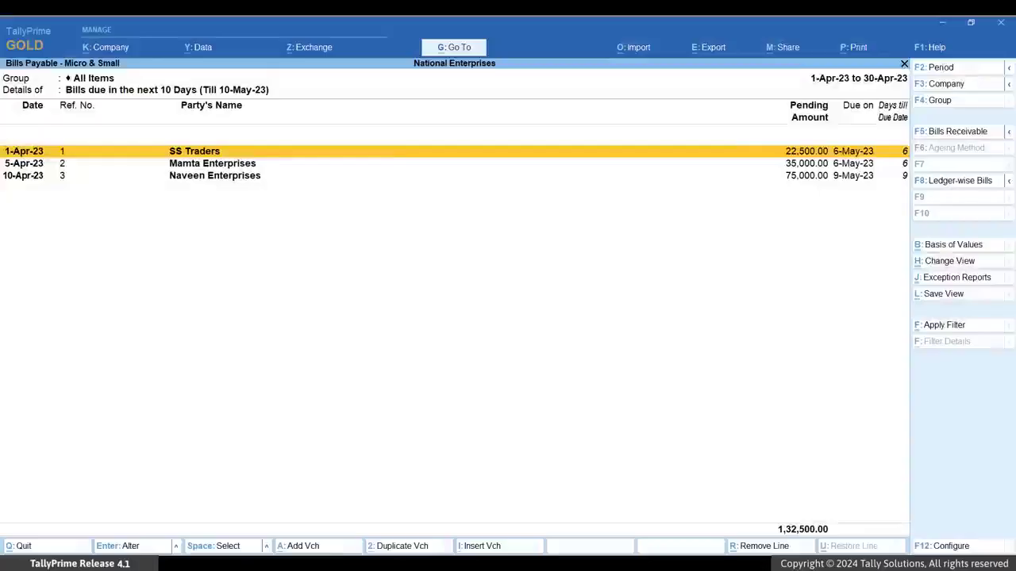
# Step: Configure the payables report to show credit days for each bill
pyautogui.press('F12')
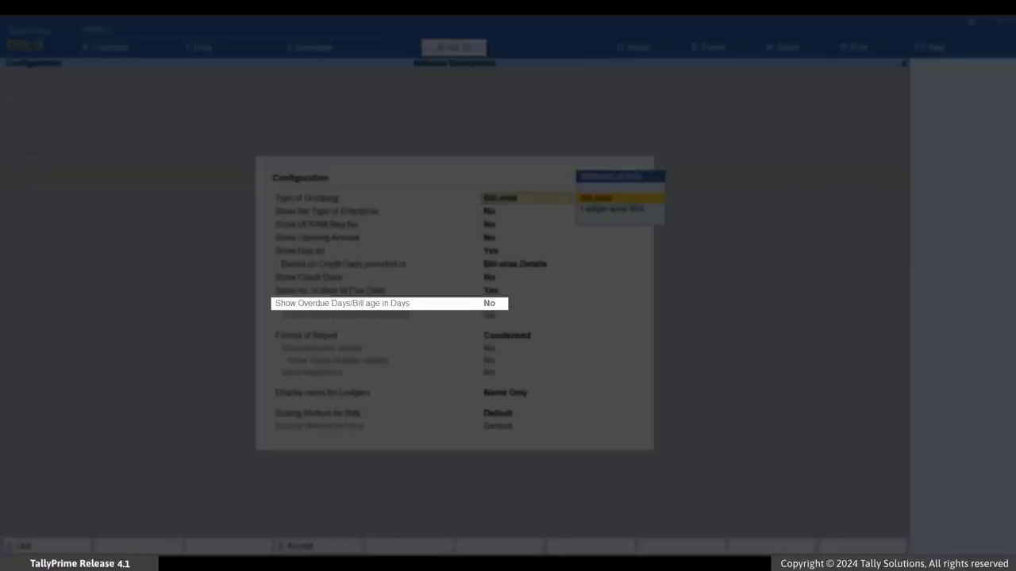
pyautogui.press('Return')
pyautogui.press('Return')
pyautogui.press('Return')
pyautogui.press('Return')
pyautogui.press('Return')
pyautogui.press('Return')
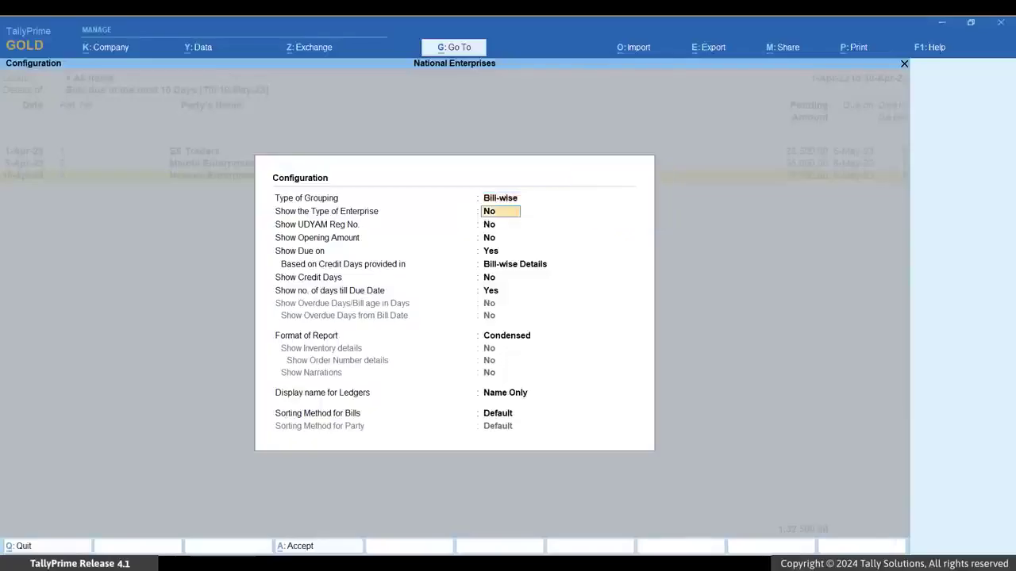
pyautogui.write('y')
pyautogui.press('Return')
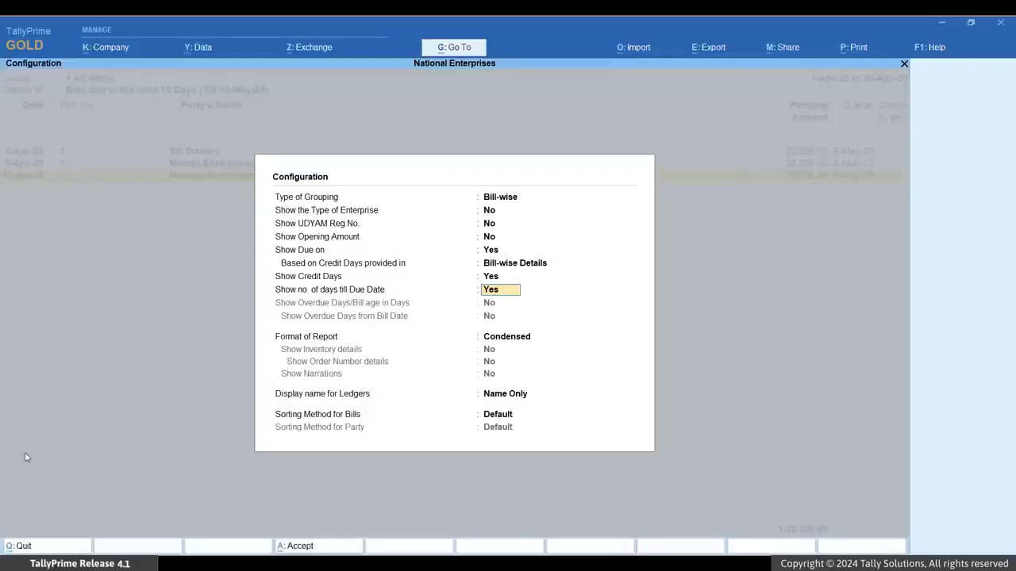
pyautogui.hotkey('ctrl', 'a')
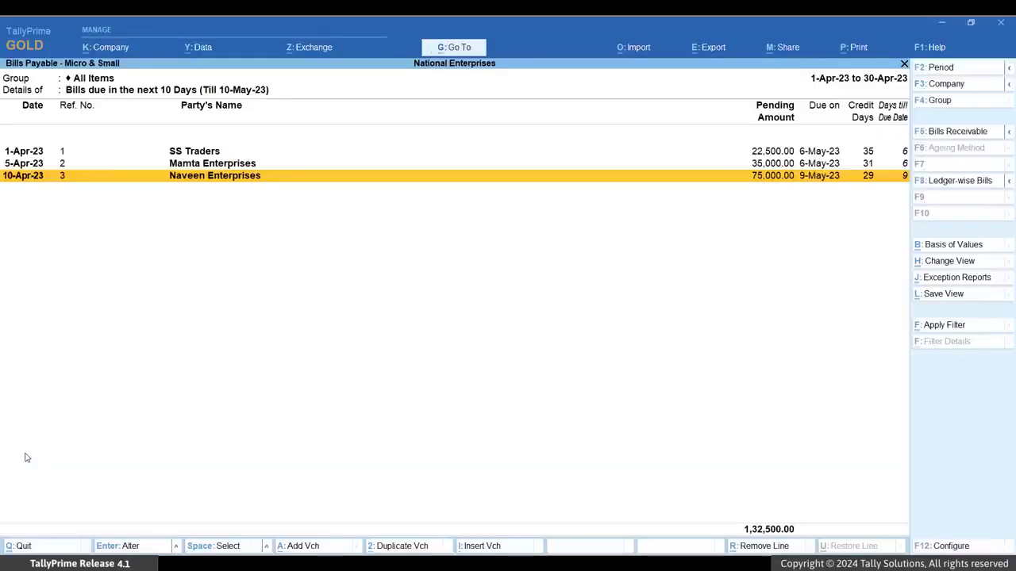